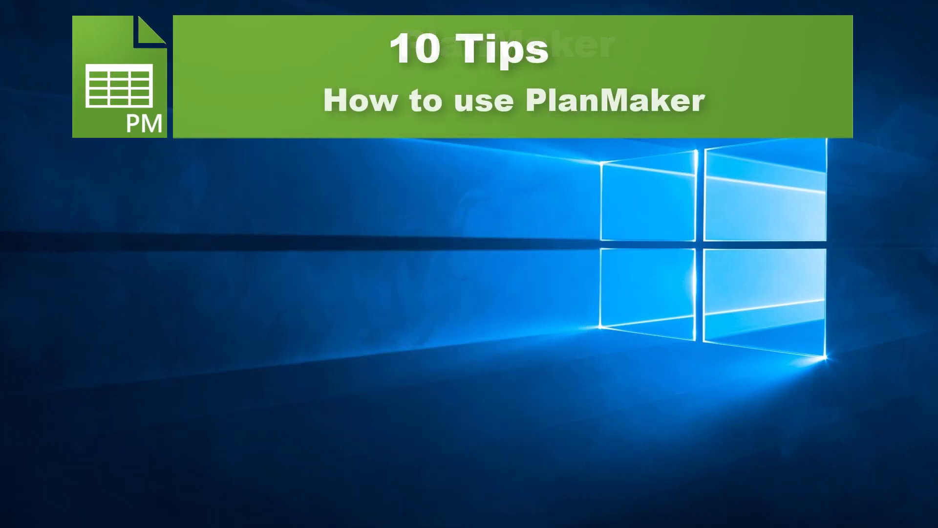
# - Bring up the sample invoice workbook Invoice.xlsx in PlanMaker
pyautogui.moveTo(493, 431); pyautogui.dragTo(648, 496)
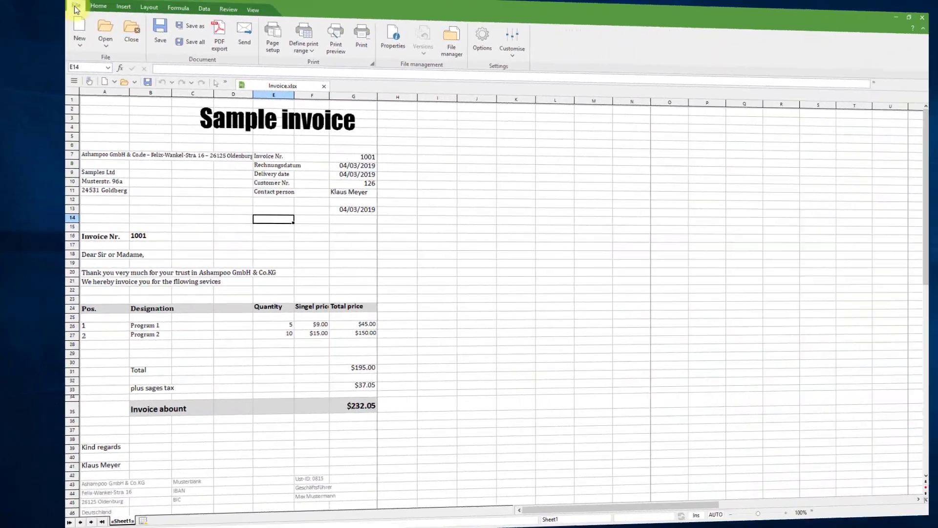
# - Save the invoice as the PlanMaker template Template_Invoice.pmvx
pyautogui.click(43, 16)
pyautogui.click(154, 35)
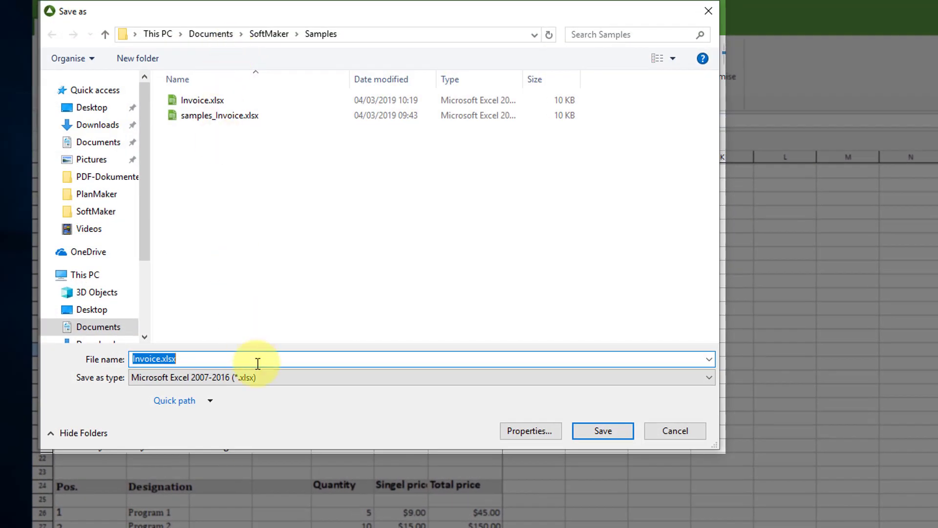
pyautogui.click(246, 359)
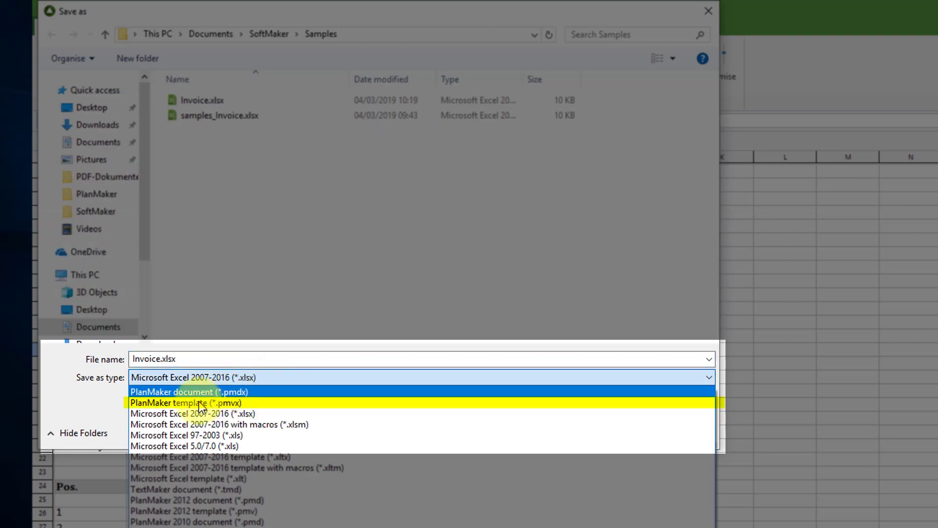
pyautogui.click(185, 403)
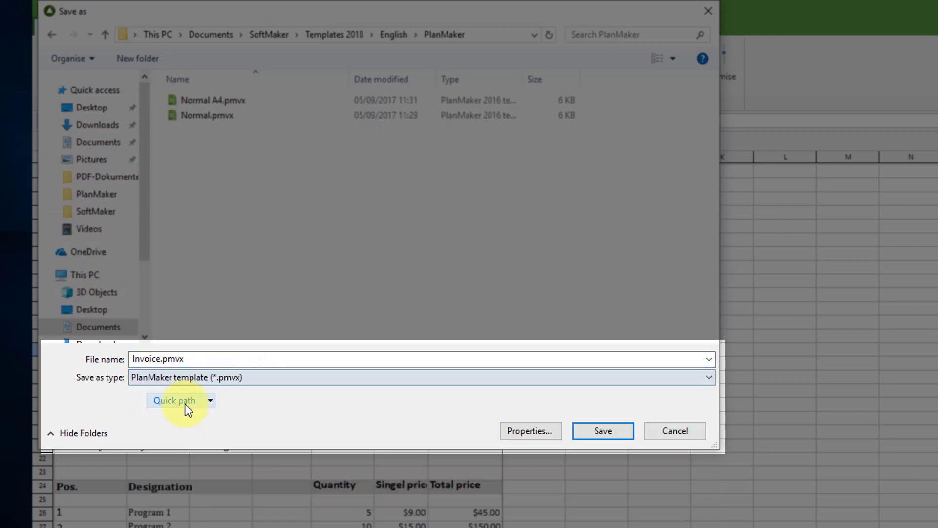
pyautogui.click(135, 361)
pyautogui.doubleClick(136, 361)
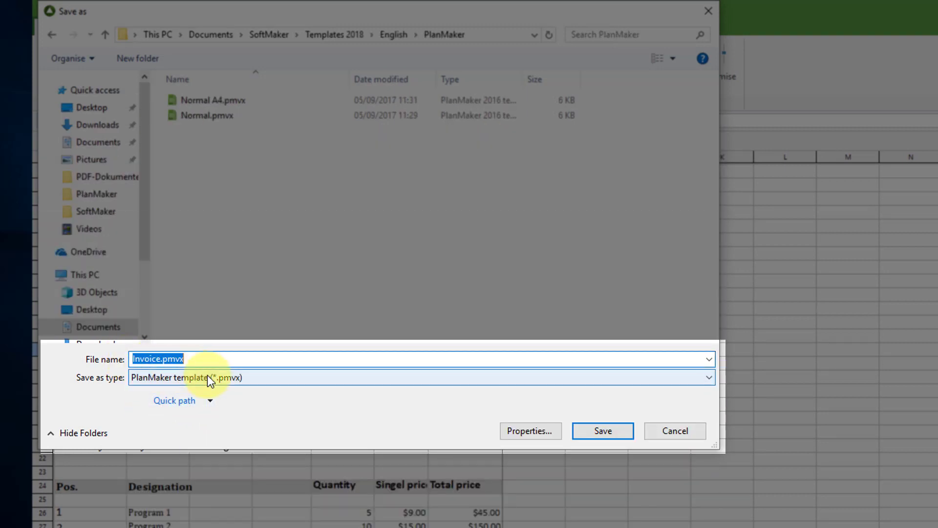
pyautogui.press('Home')
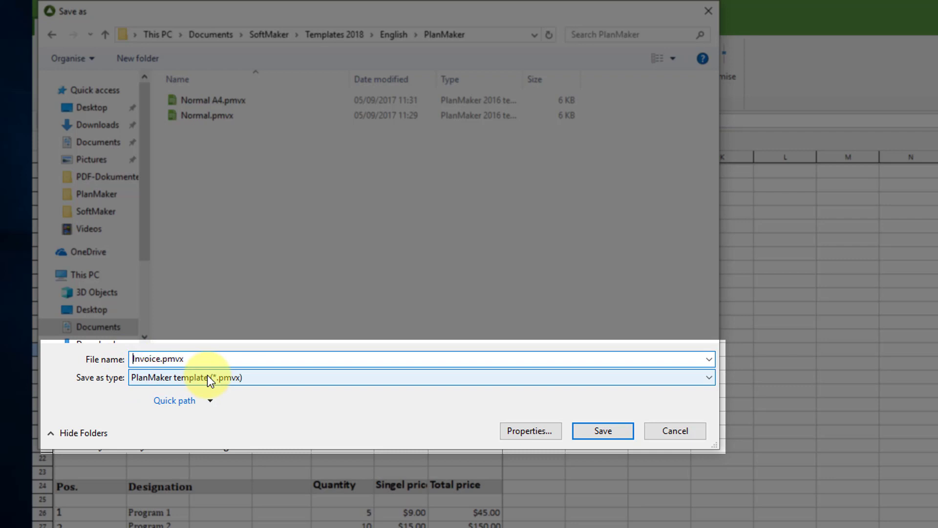
pyautogui.write('Template_')
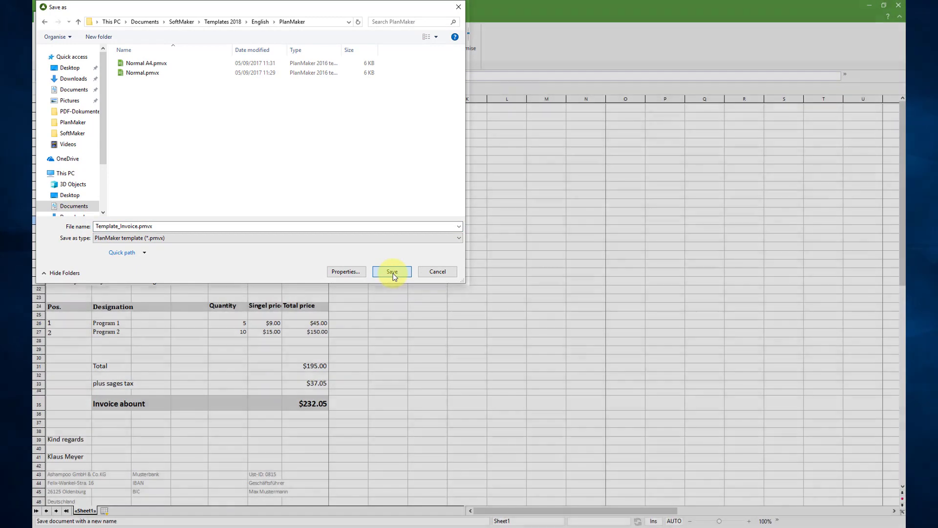
pyautogui.click(392, 271)
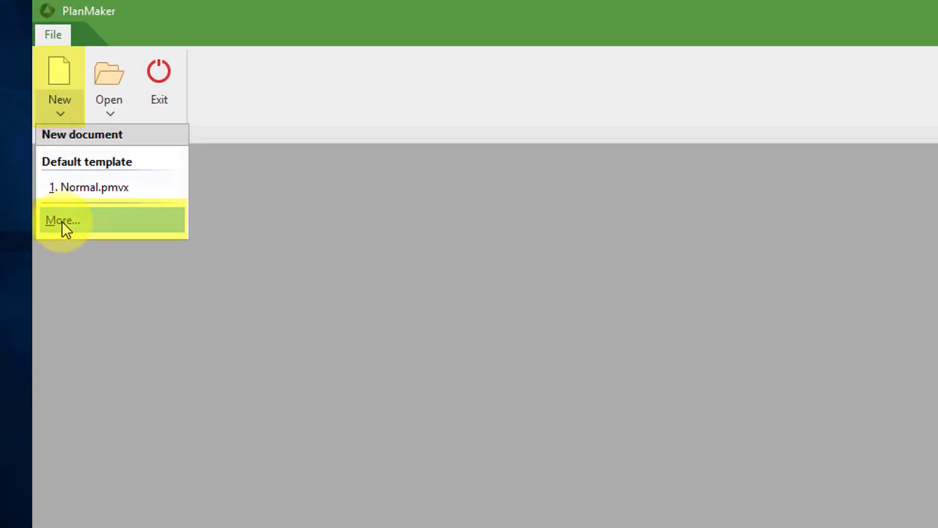
# - Create a new document from the Template_Invoice.pmvx template
pyautogui.click(61, 221)
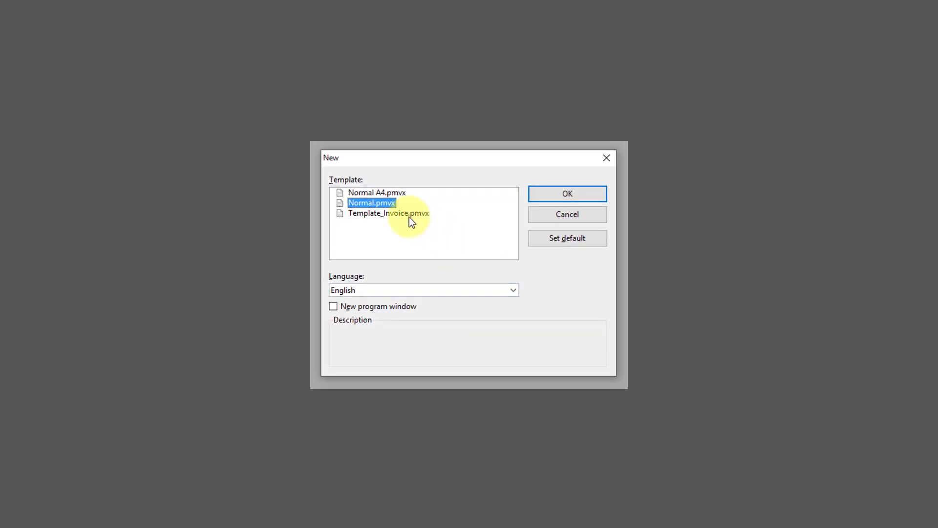
pyautogui.click(410, 215)
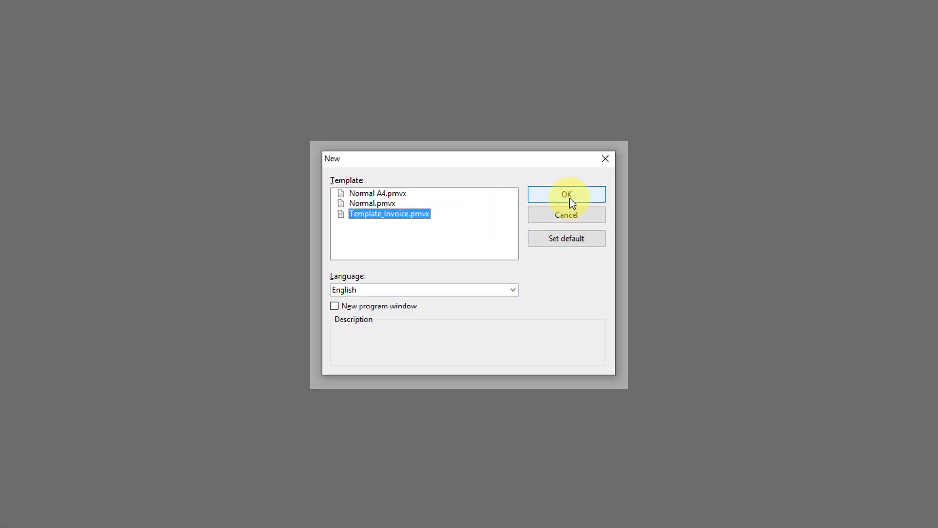
pyautogui.click(570, 198)
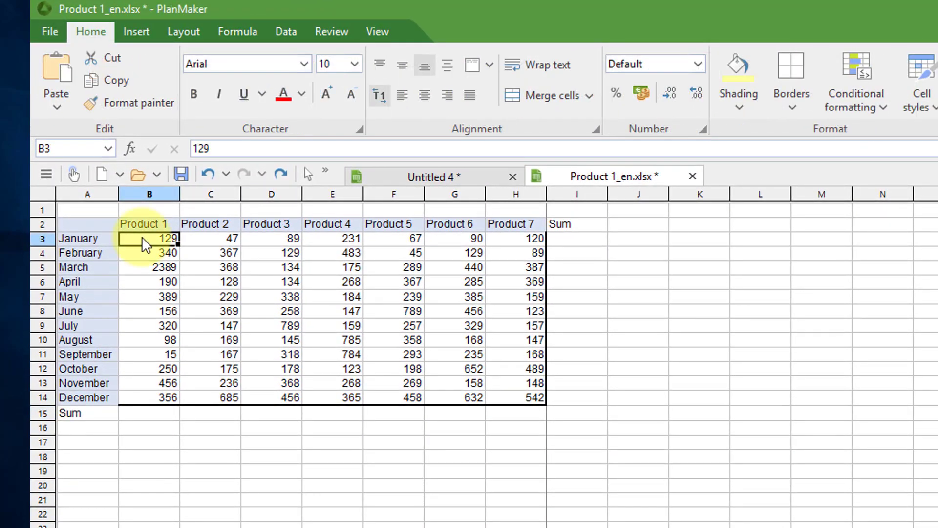
# - Autosum B3:I15 so the Sum row and column fill in, with a grand total of 25969
pyautogui.moveTo(141, 236); pyautogui.dragTo(565, 421)
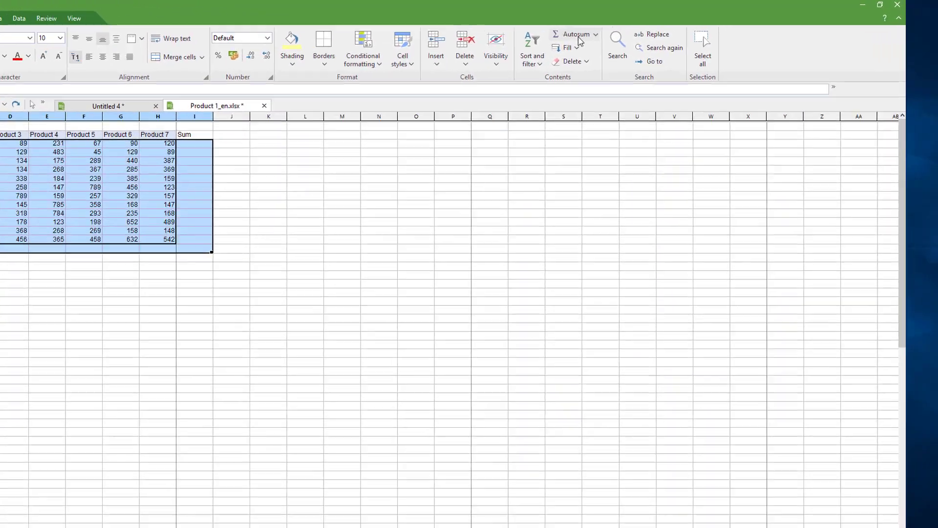
pyautogui.click(578, 37)
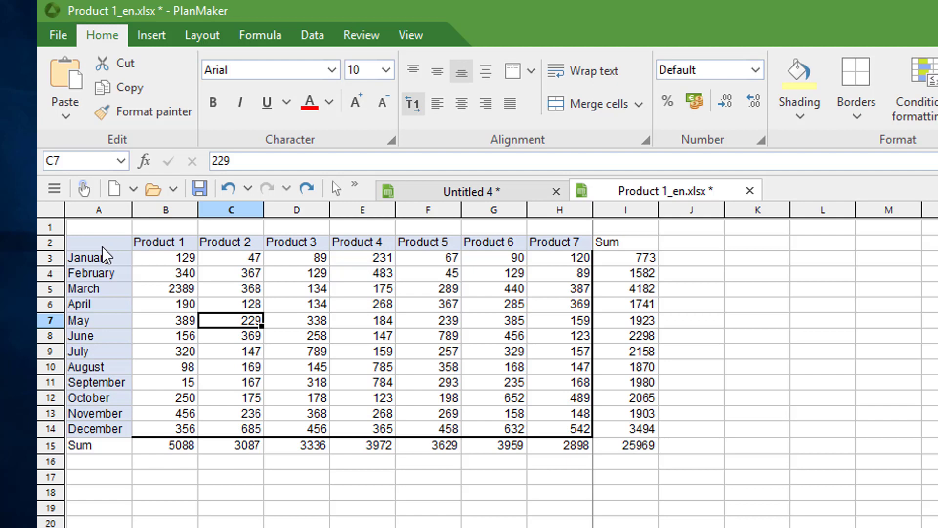
pyautogui.moveTo(102, 246); pyautogui.dragTo(539, 437)
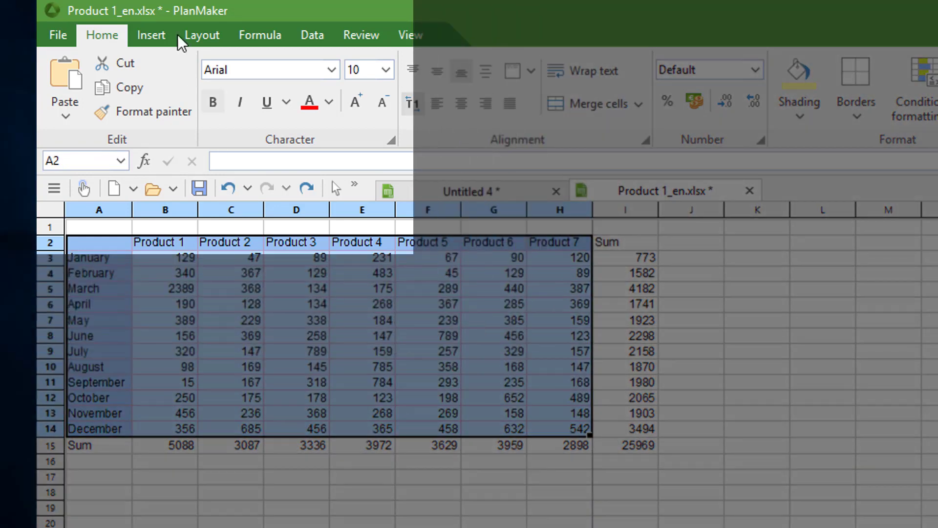
# - Insert a grouped column chart of the monthly Product 1–7 figures
pyautogui.click(144, 37)
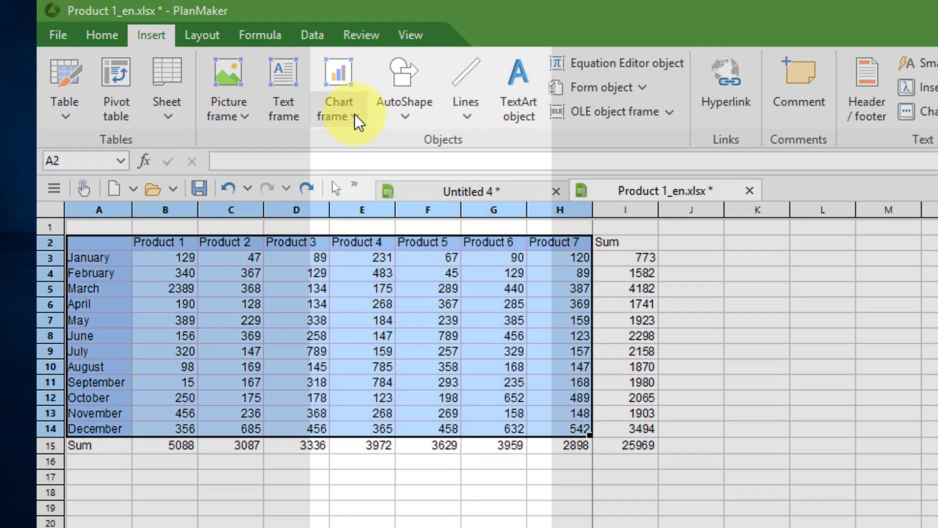
pyautogui.click(355, 117)
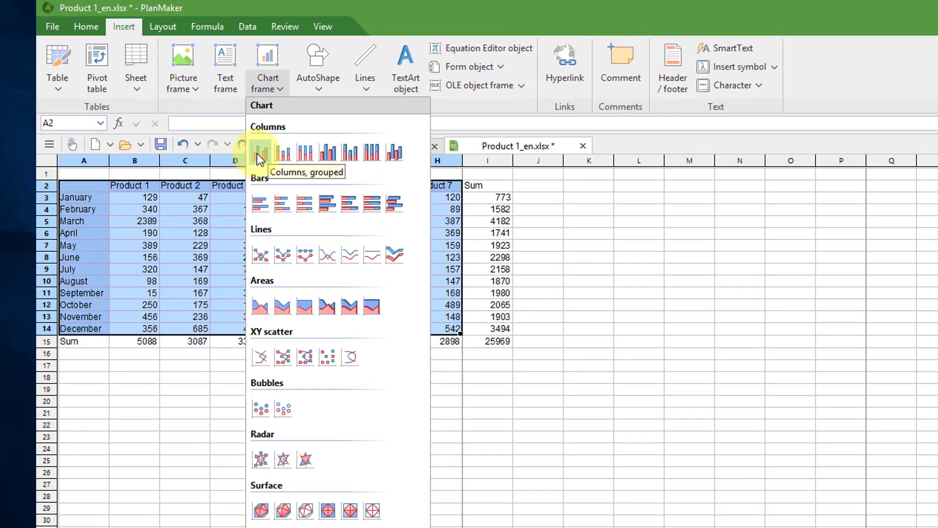
pyautogui.click(241, 142)
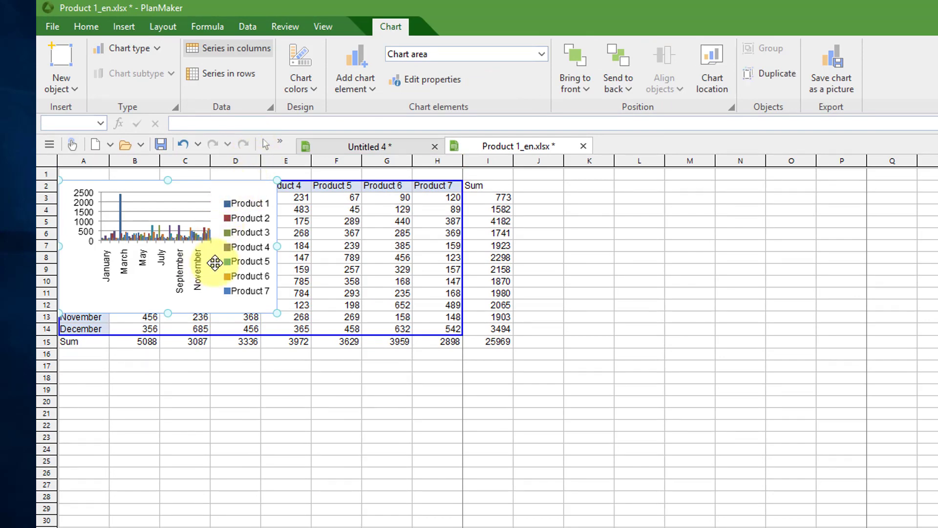
# - Move the chart below the table around rows 18–28, widen it to column H and make it taller
pyautogui.moveTo(215, 264); pyautogui.dragTo(217, 454)
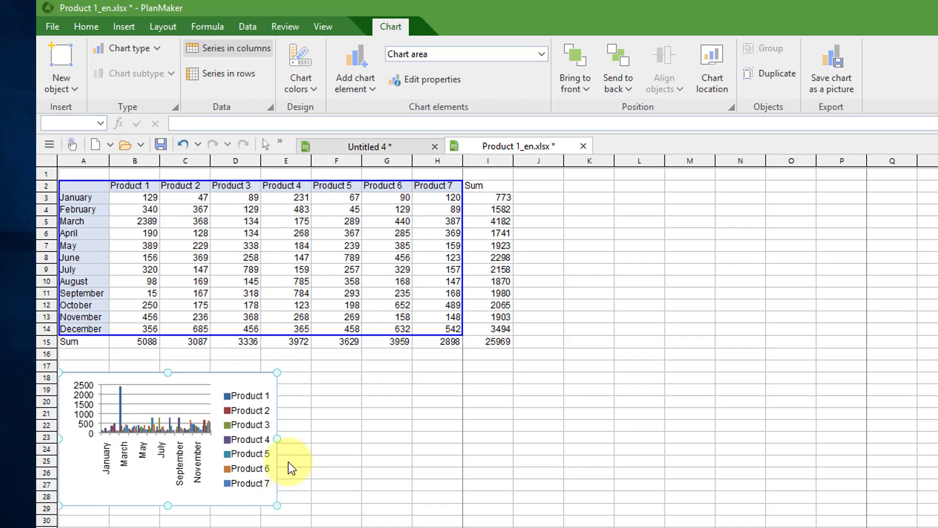
pyautogui.moveTo(280, 436); pyautogui.dragTo(464, 456)
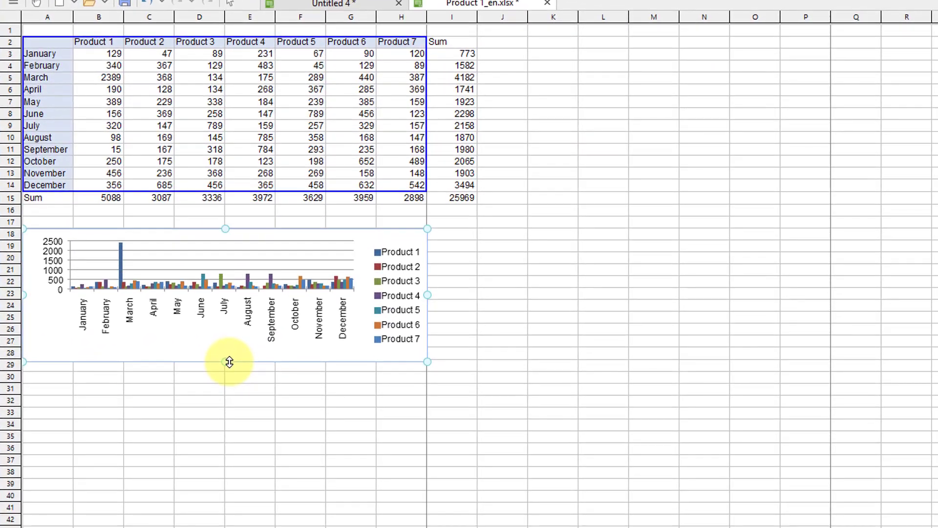
pyautogui.moveTo(230, 362); pyautogui.dragTo(224, 398)
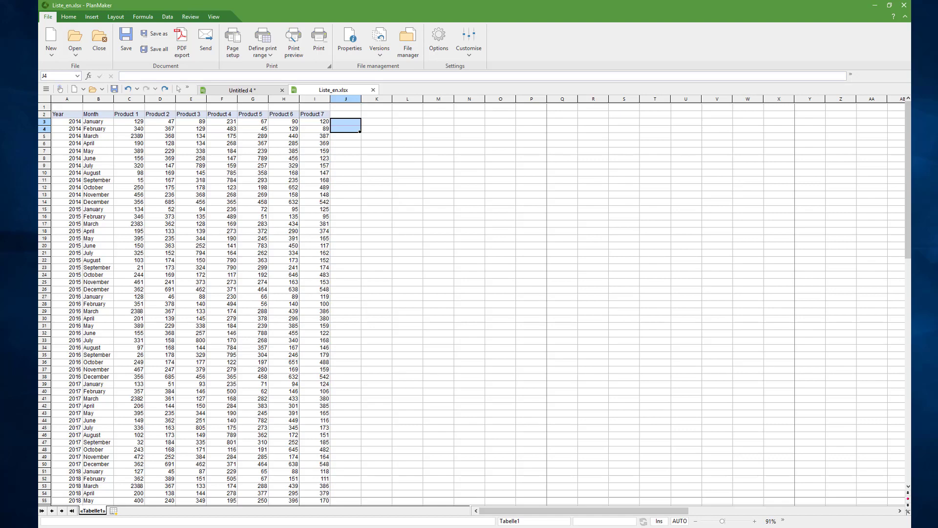
# - Turn on AutoFilter for the list, adding filter arrows from Year to Product 7
pyautogui.click(160, 179)
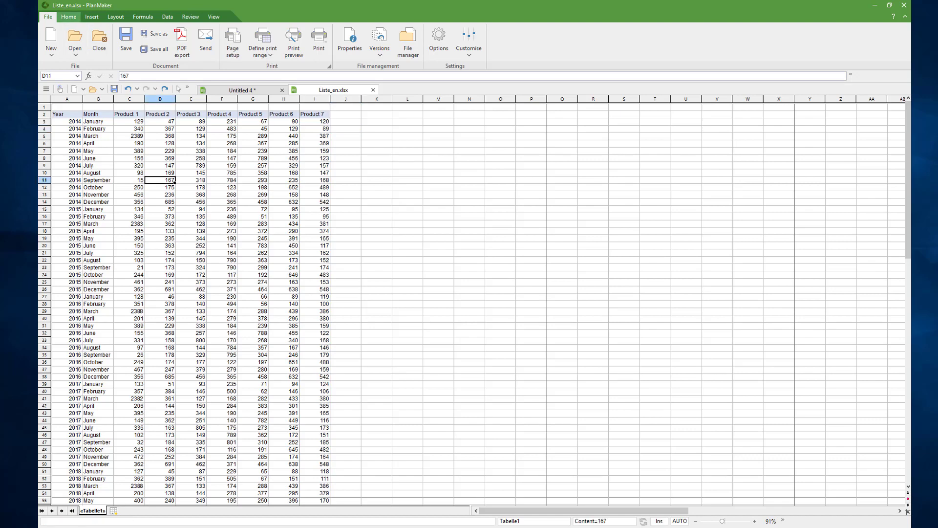
pyautogui.click(68, 17)
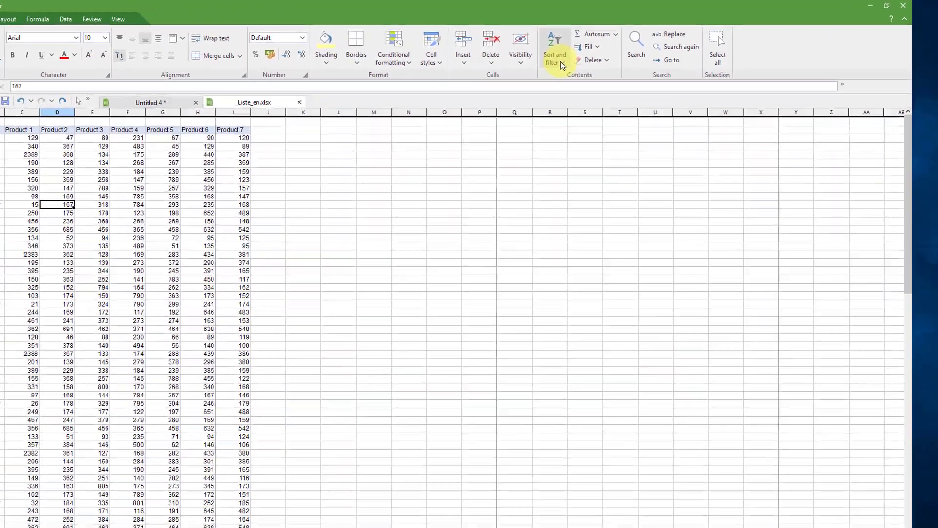
pyautogui.click(605, 55)
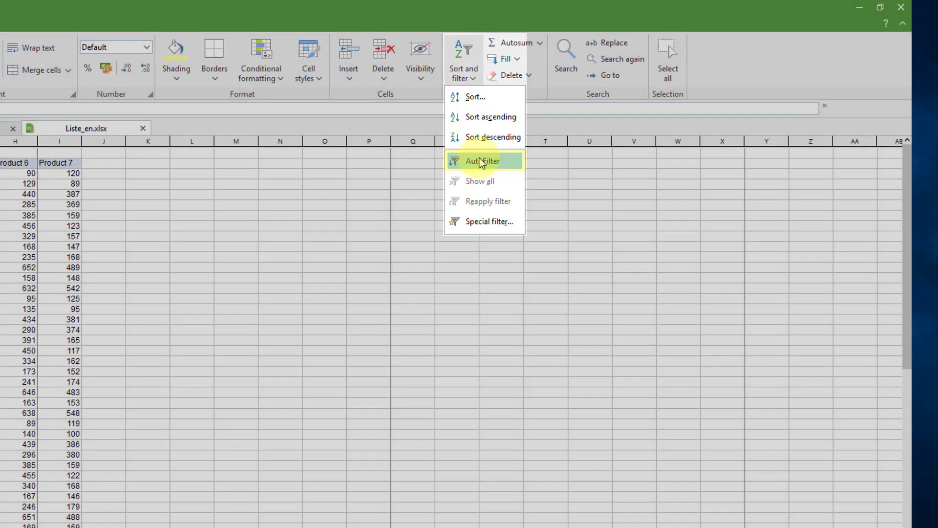
pyautogui.click(482, 162)
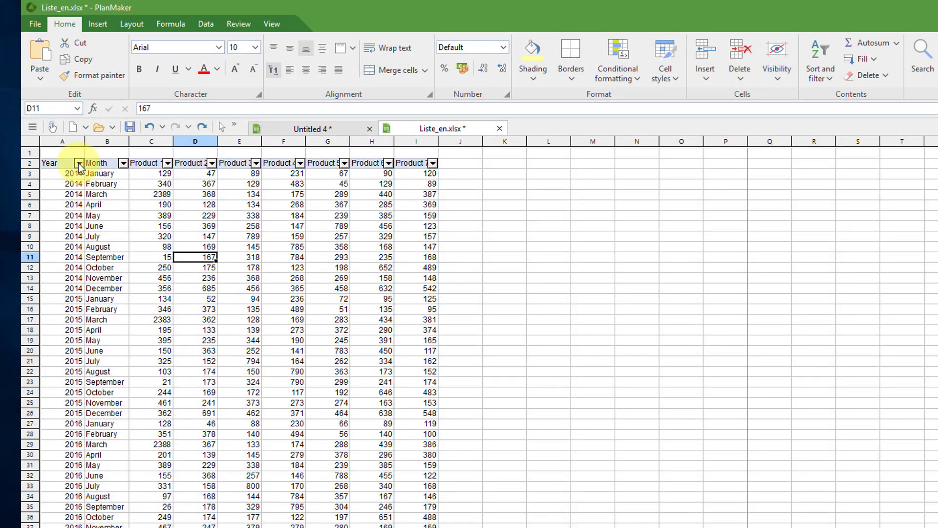
# - Untick and then re-tick every year in the Year filter, keeping all rows shown
pyautogui.click(79, 162)
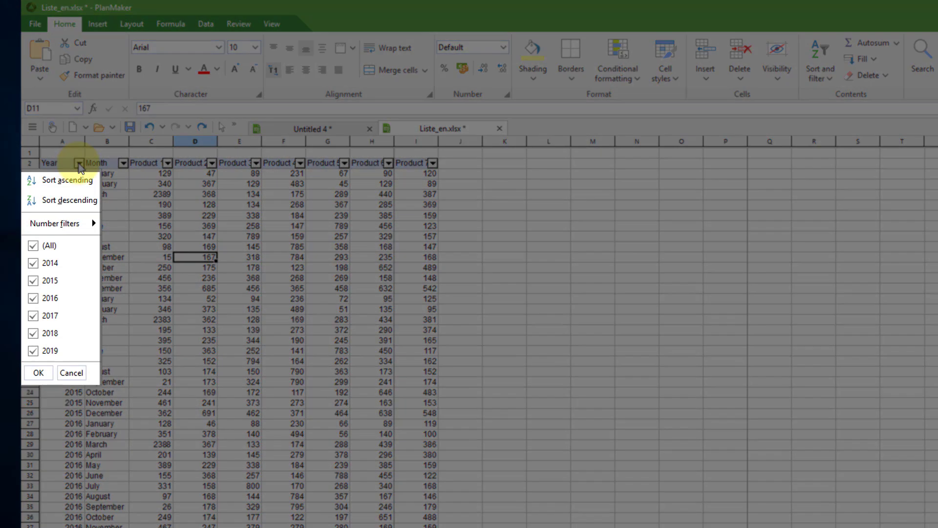
pyautogui.click(68, 249)
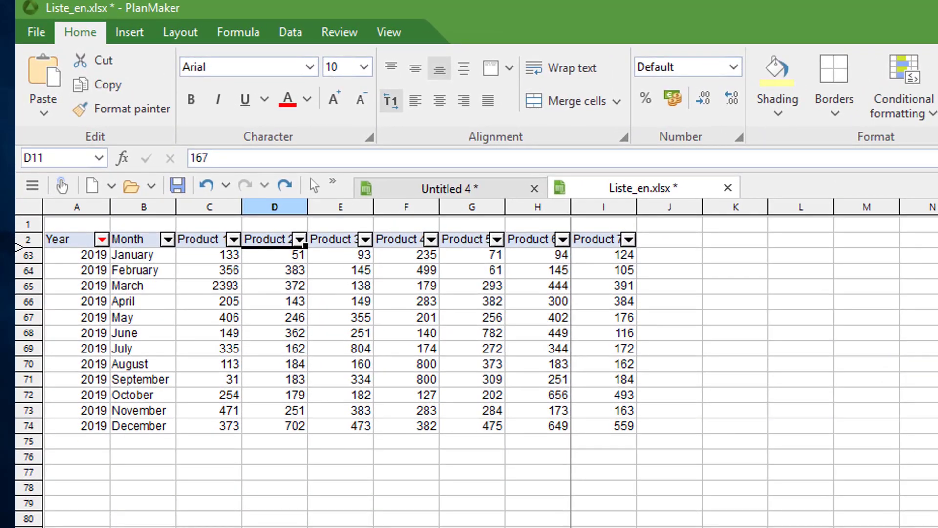
pyautogui.click(101, 239)
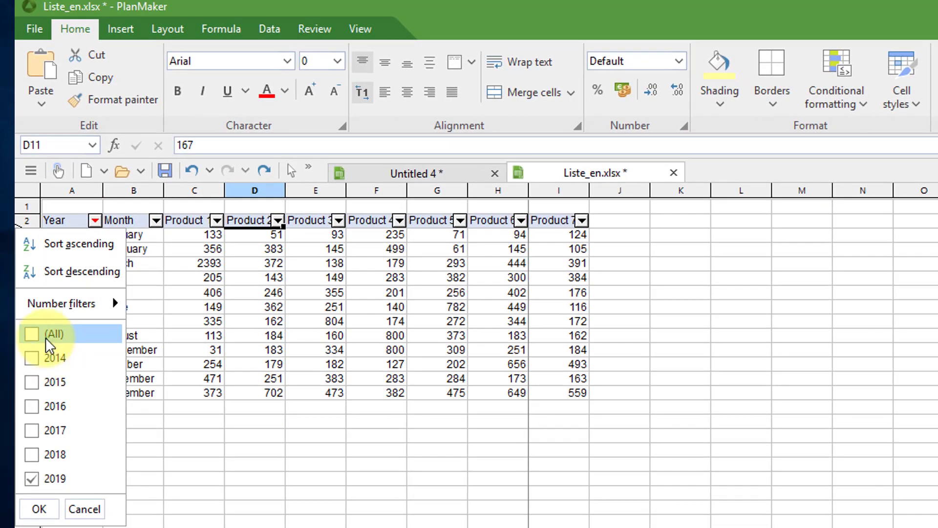
pyautogui.click(47, 338)
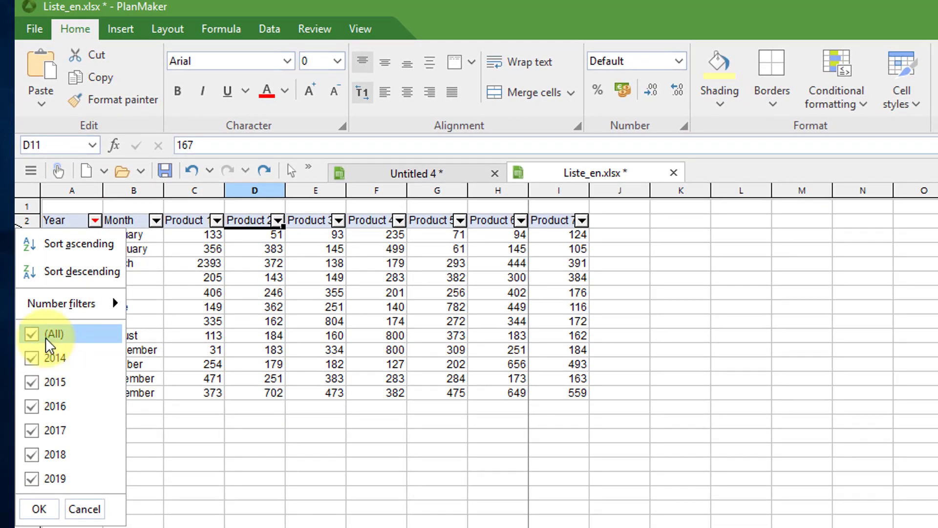
pyautogui.click(38, 509)
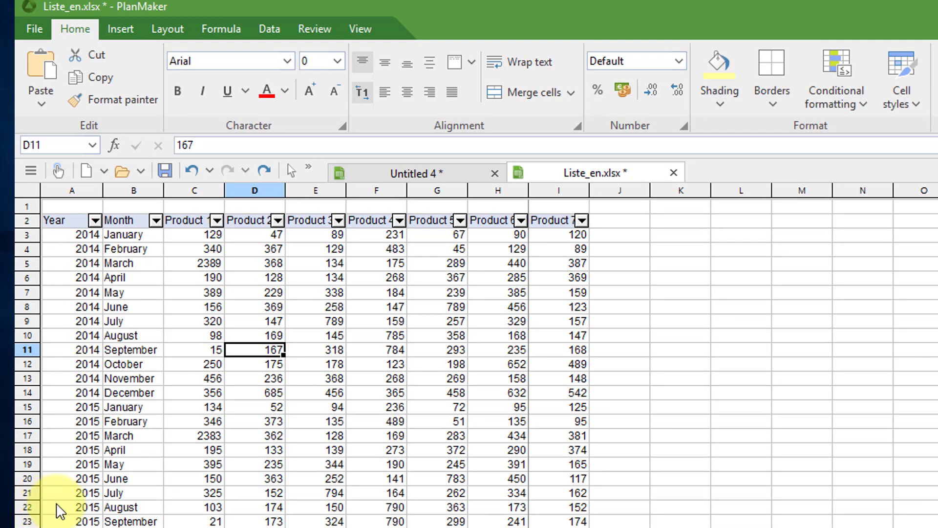
# - Filter the Month column to show only December
pyautogui.click(156, 221)
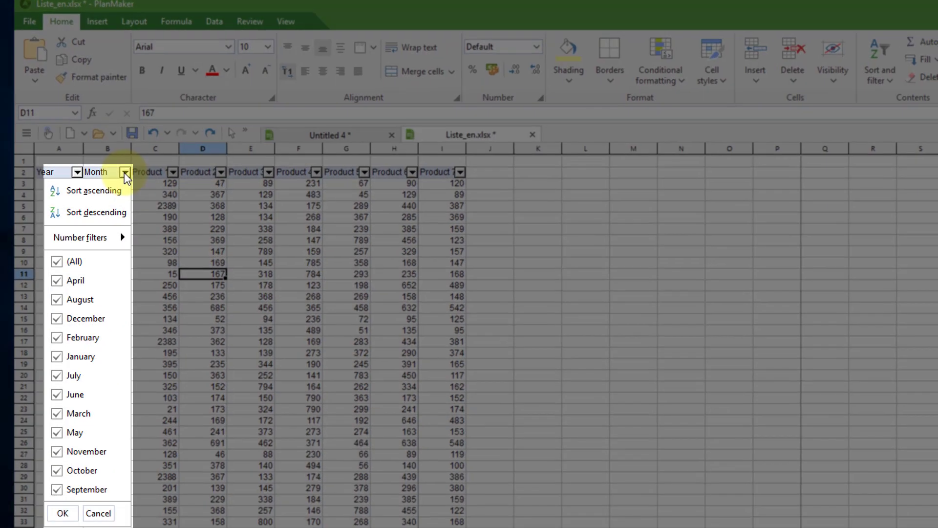
pyautogui.click(97, 279)
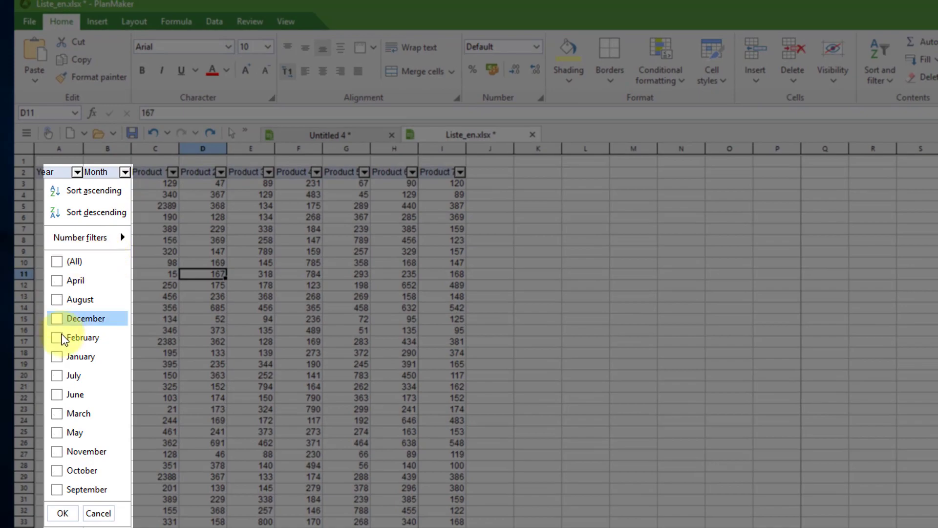
pyautogui.click(58, 320)
pyautogui.click(62, 514)
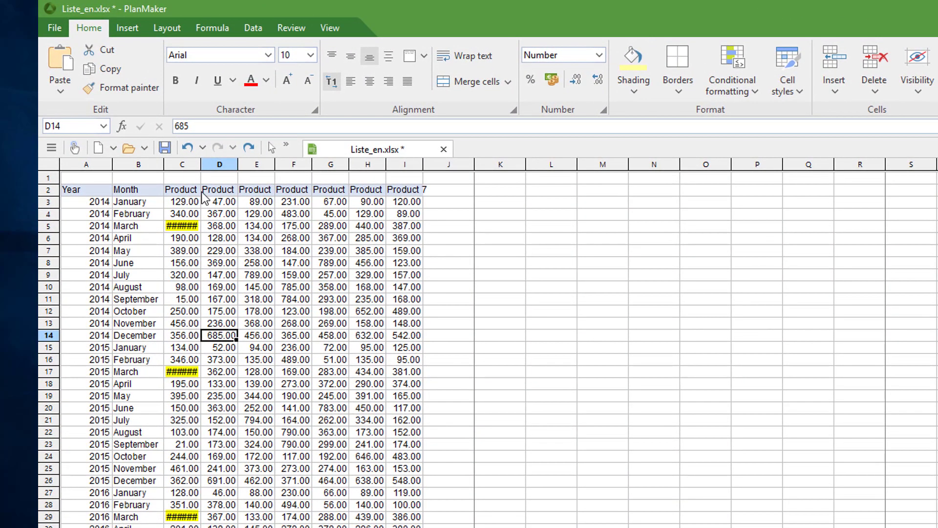
# - Autofit column C, then columns A through I, so no values show ######
pyautogui.click(203, 192)
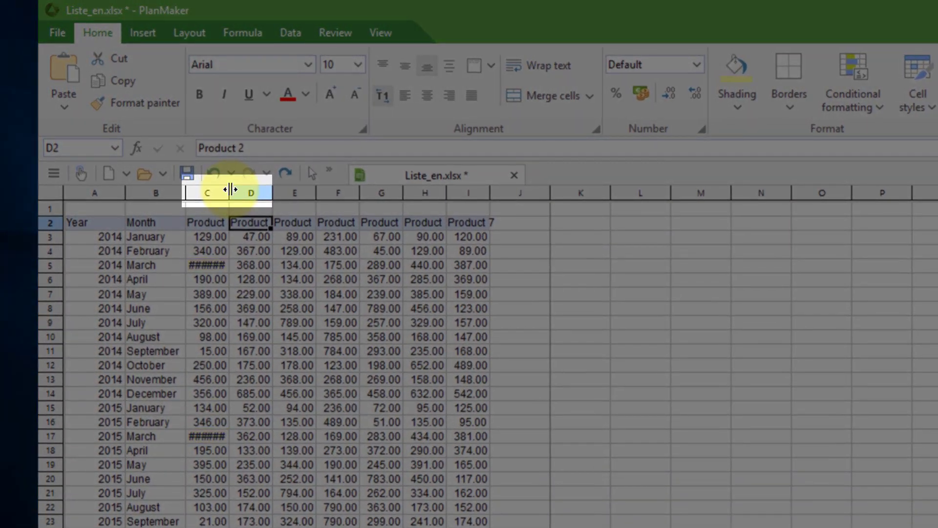
pyautogui.doubleClick(230, 189)
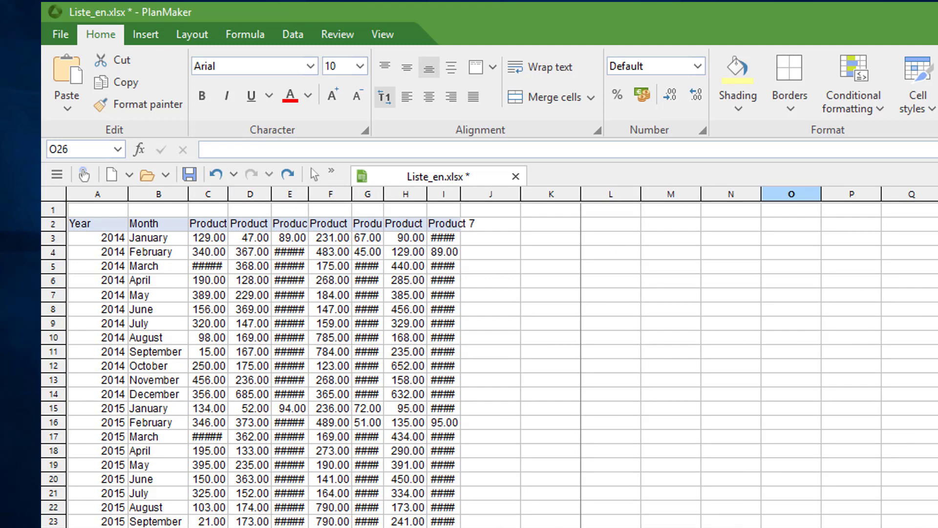
pyautogui.click(97, 223)
pyautogui.click(118, 194)
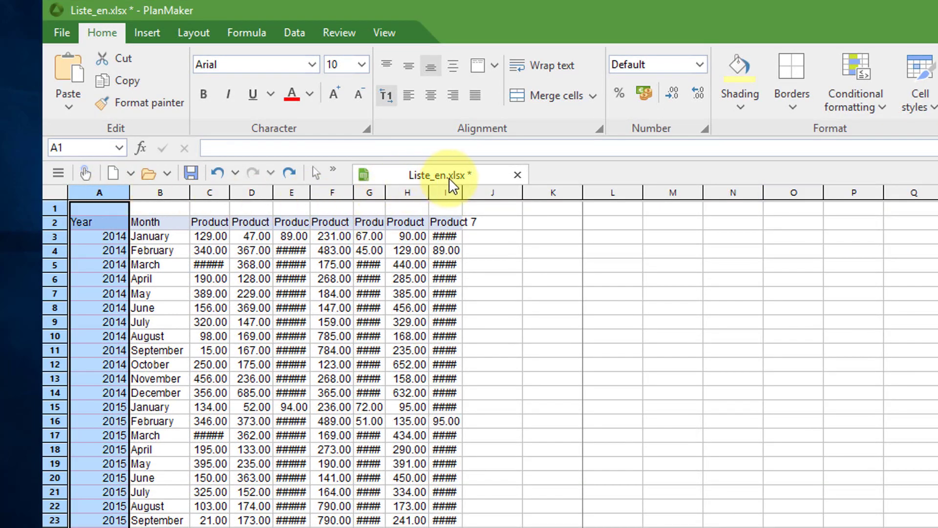
pyautogui.keyDown('shift'); pyautogui.click(449, 196); pyautogui.keyUp('shift')
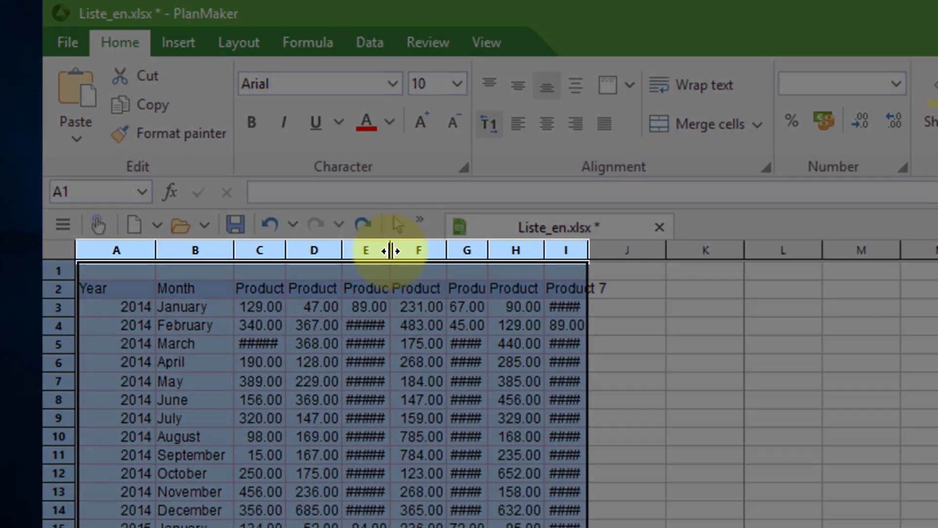
pyautogui.doubleClick(391, 251)
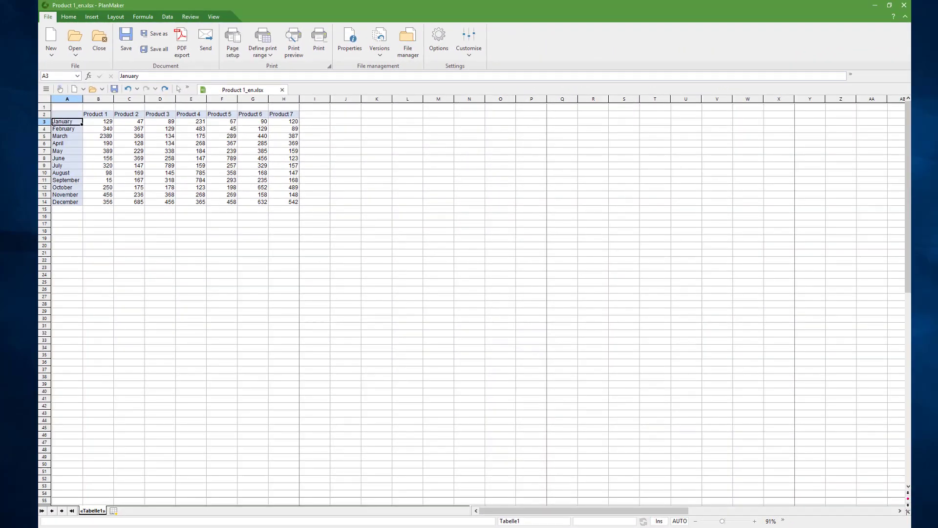
# - Select the empty cell A2 above January in Product 1_en.xlsx
pyautogui.click(67, 114)
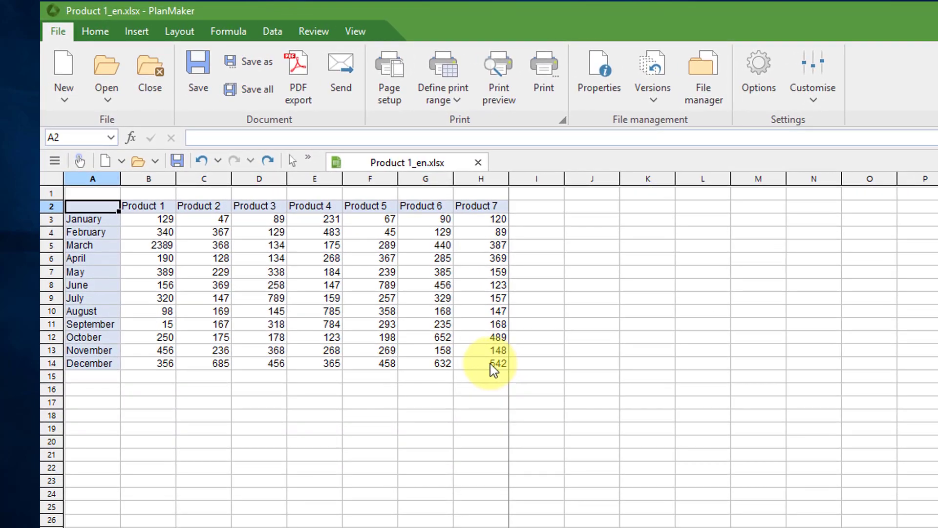
# - Transpose table A2:H14 repeatedly, ending with months down column A
pyautogui.keyDown('shift'); pyautogui.click(491, 365); pyautogui.keyUp('shift')
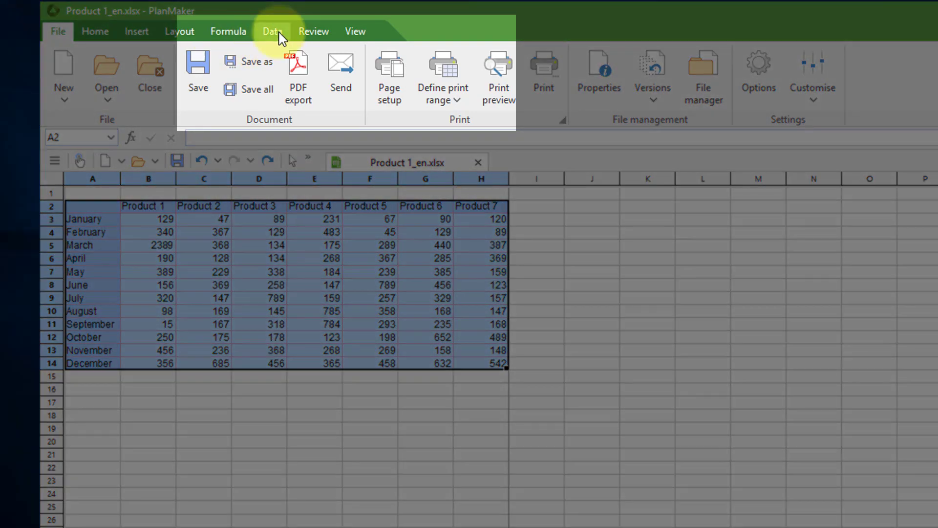
pyautogui.click(272, 32)
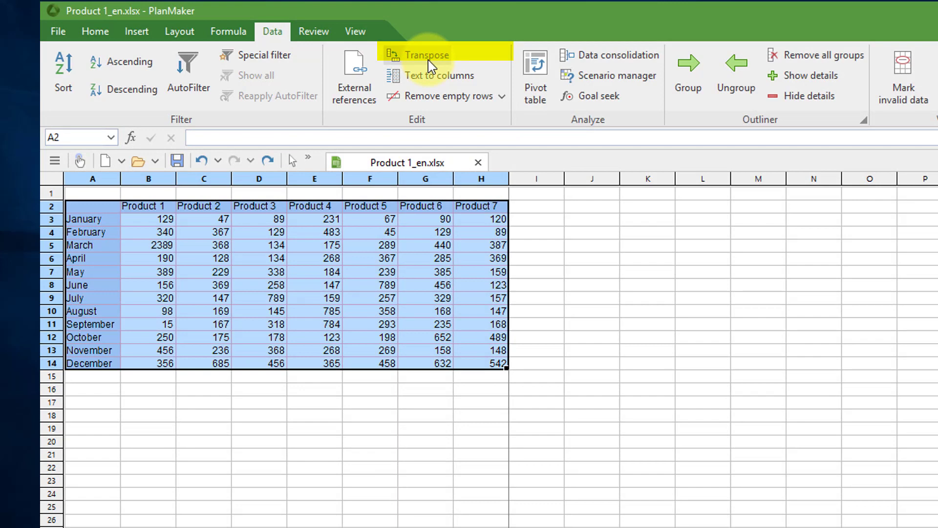
pyautogui.click(428, 60)
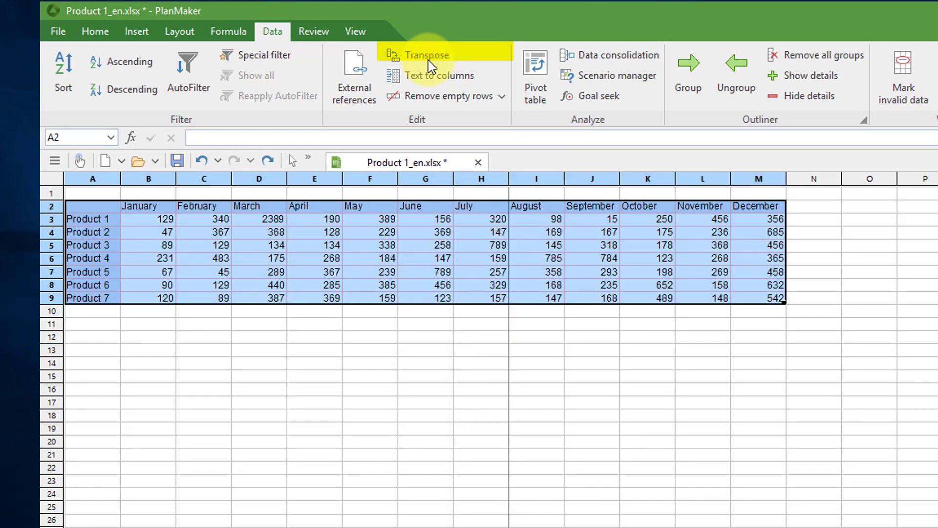
pyautogui.click(428, 60)
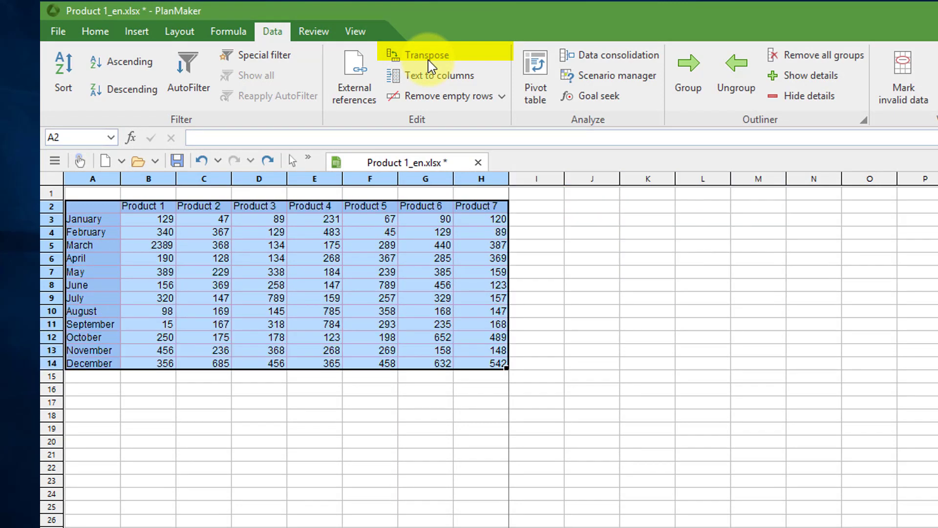
pyautogui.click(429, 60)
pyautogui.click(429, 59)
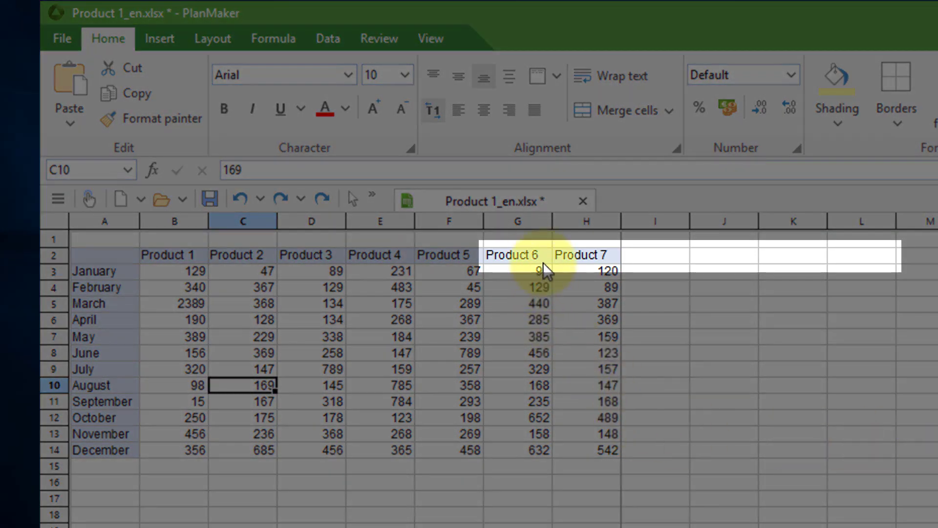
pyautogui.click(520, 253)
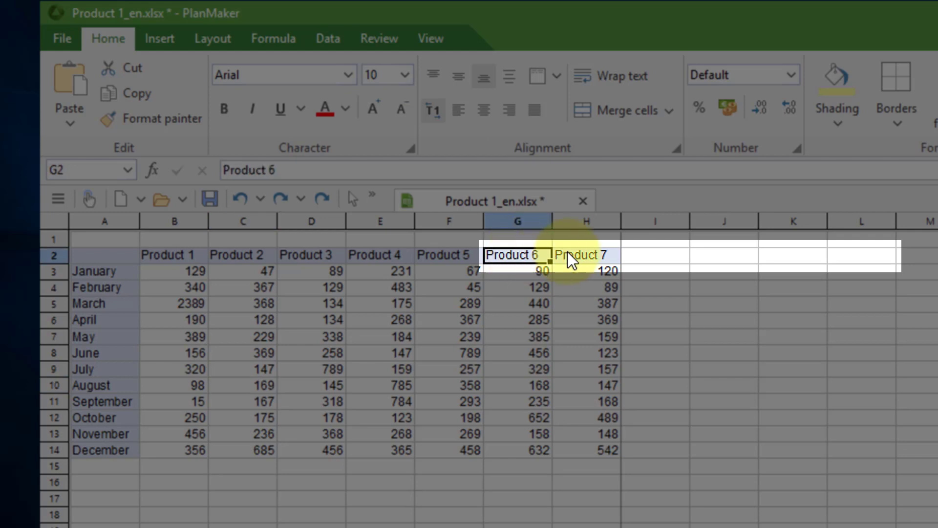
pyautogui.keyDown('shift'); pyautogui.click(602, 258); pyautogui.keyUp('shift')
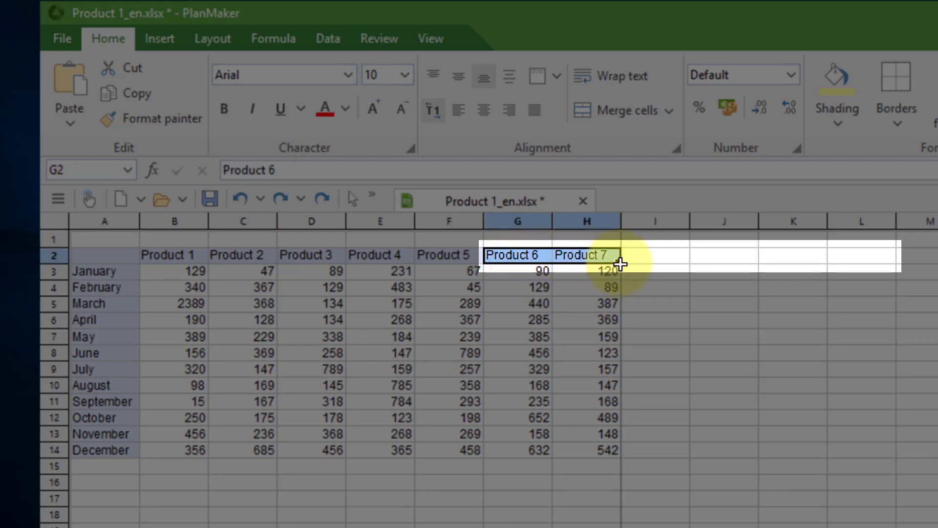
pyautogui.moveTo(620, 263); pyautogui.dragTo(811, 259)
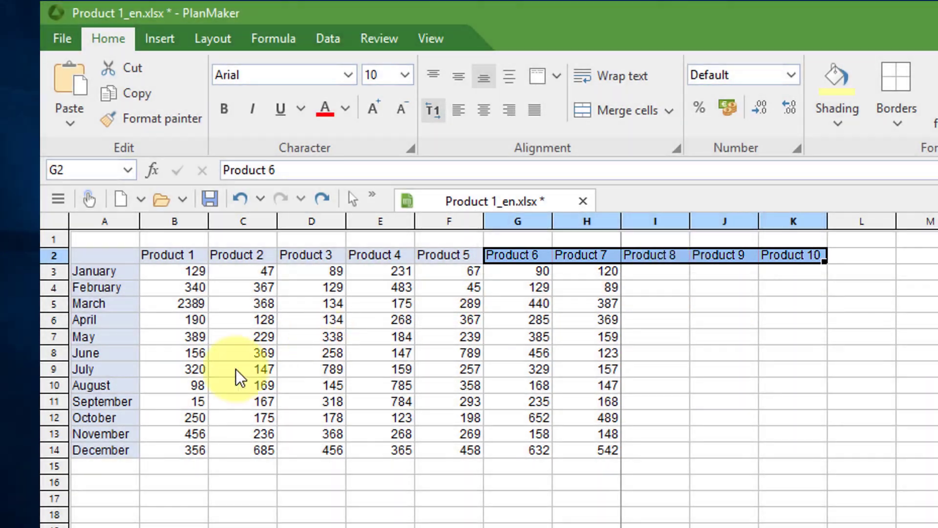
pyautogui.click(94, 434)
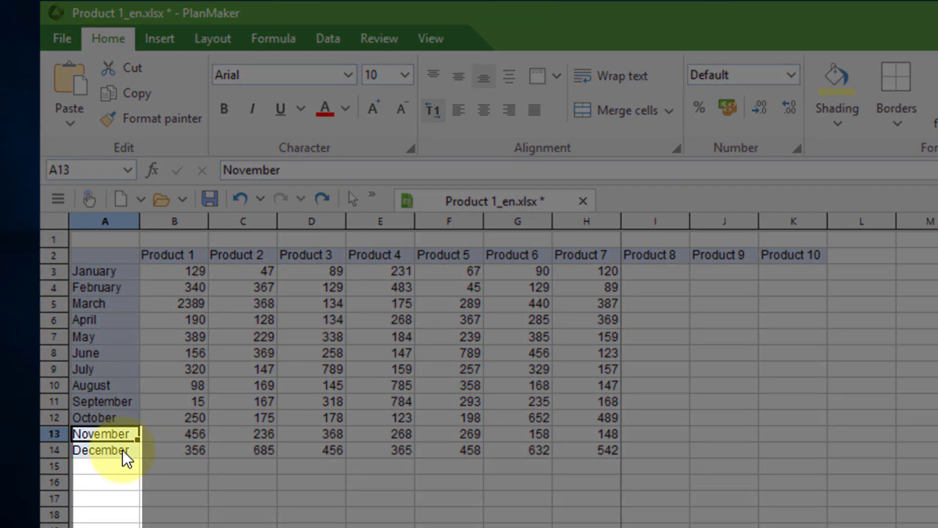
pyautogui.keyDown('shift'); pyautogui.click(122, 450); pyautogui.keyUp('shift')
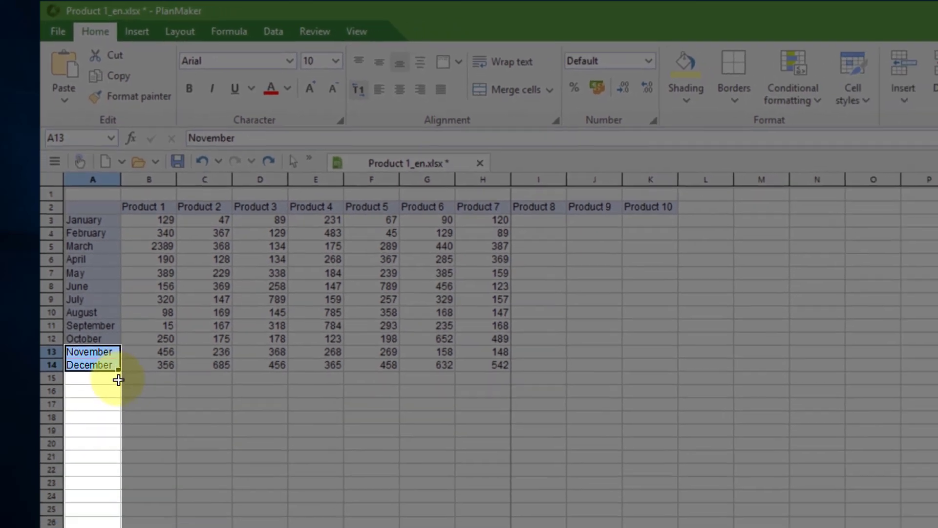
pyautogui.moveTo(132, 439); pyautogui.dragTo(120, 523)
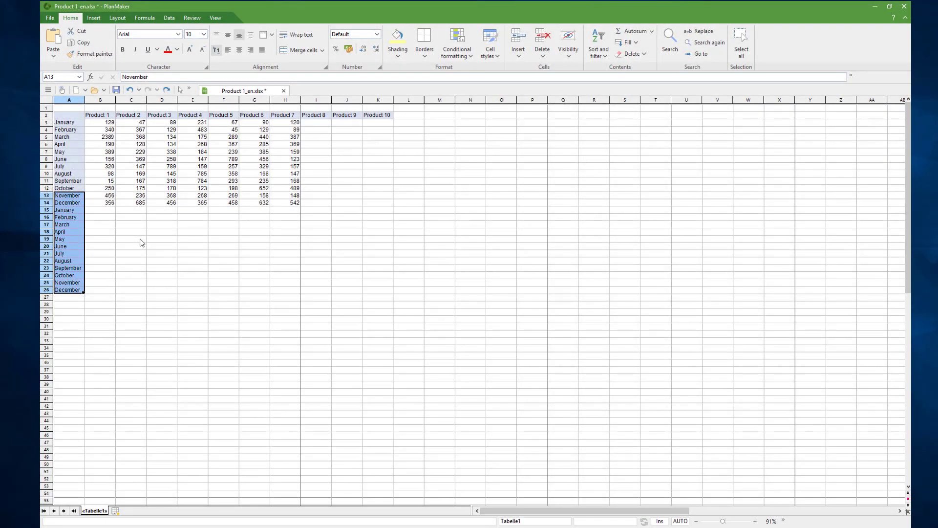
pyautogui.click(141, 243)
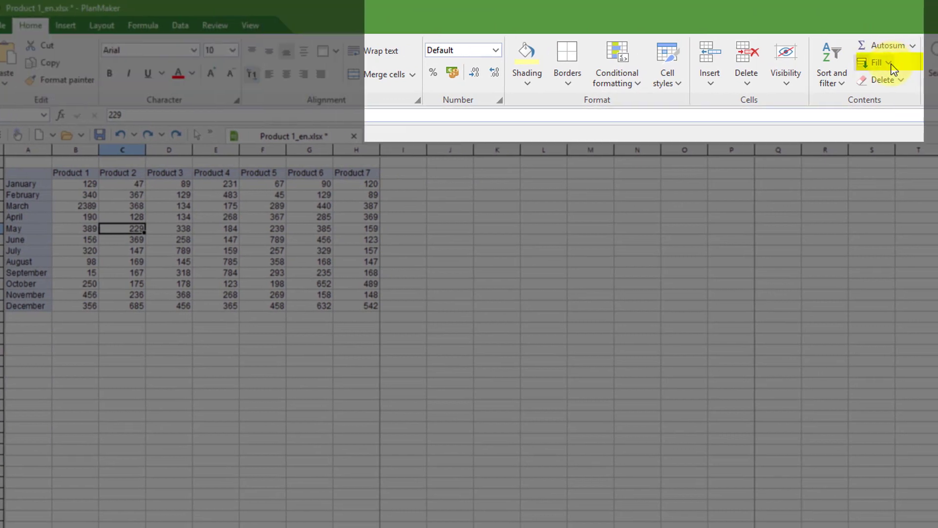
pyautogui.click(908, 63)
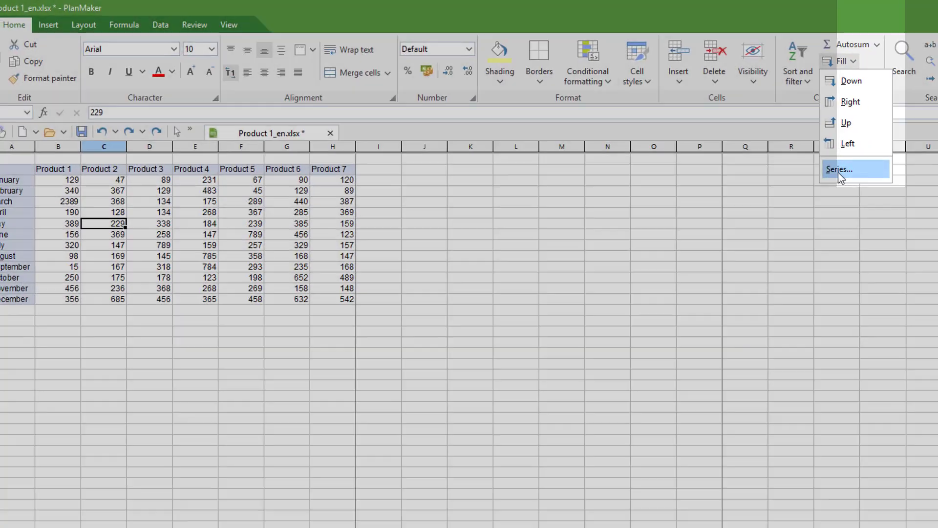
pyautogui.click(838, 171)
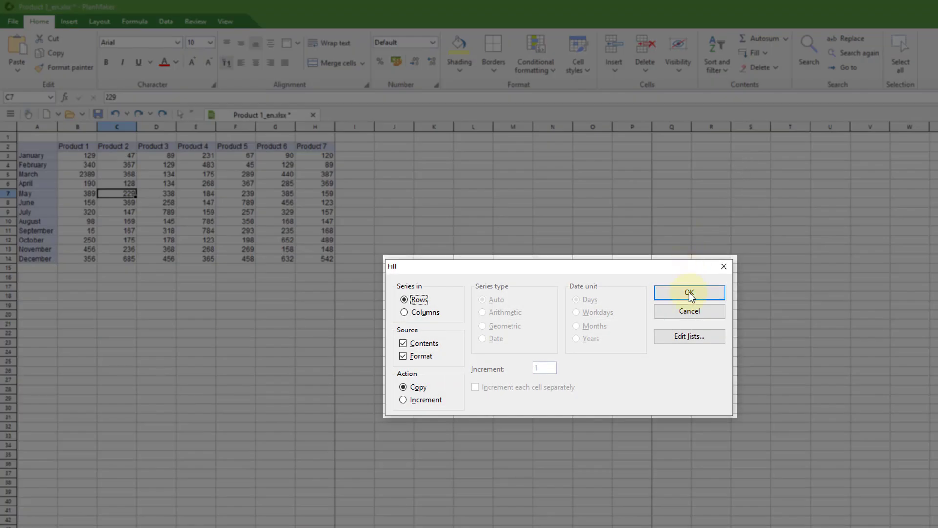
pyautogui.click(695, 338)
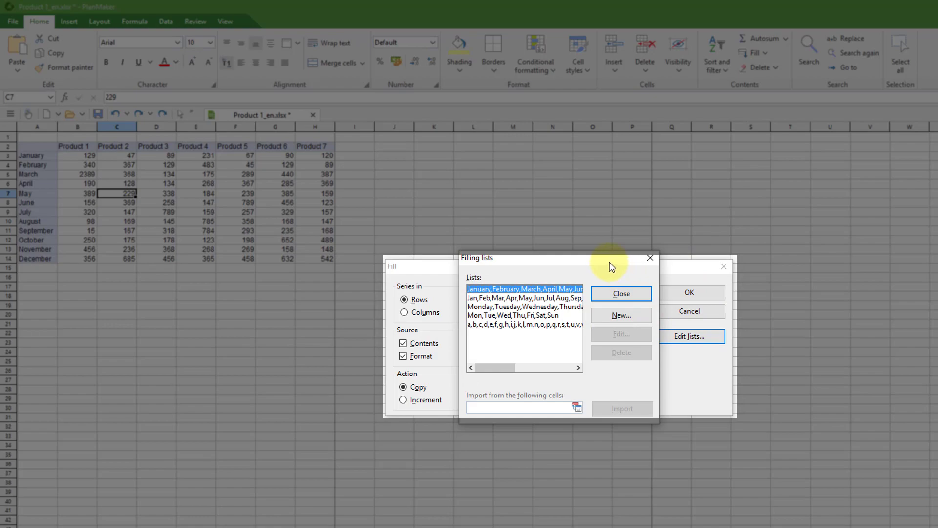
pyautogui.moveTo(609, 262); pyautogui.dragTo(901, 279)
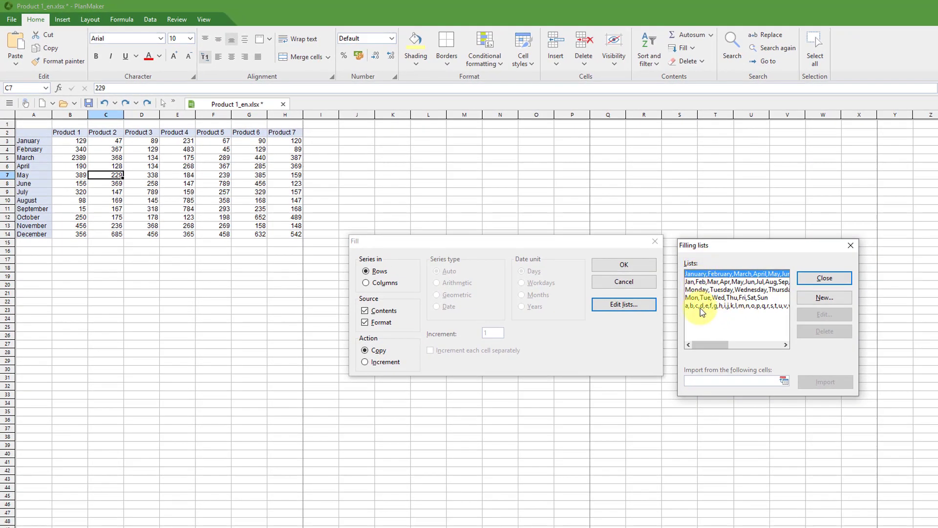
pyautogui.click(852, 247)
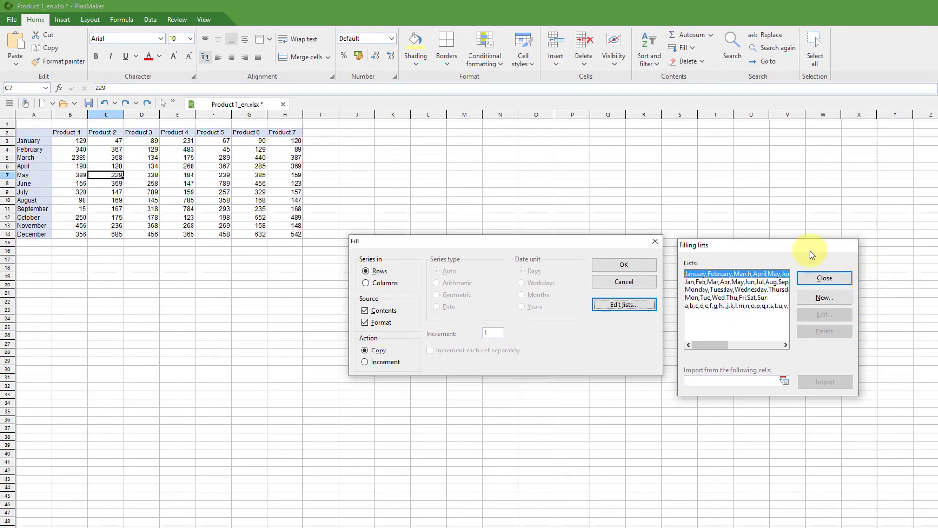
pyautogui.click(655, 242)
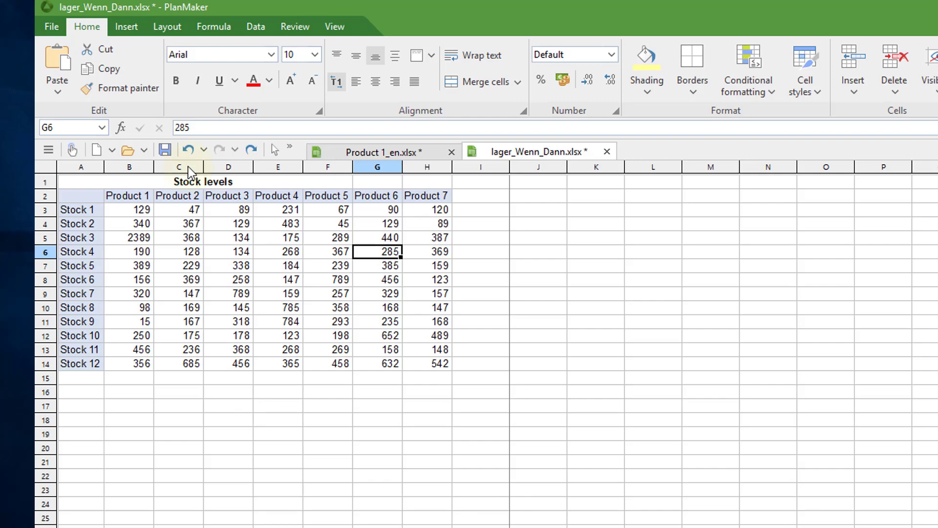
# - Insert a blank column after each of Product 1 through Product 6
pyautogui.click(189, 167)
pyautogui.rightClick(189, 166)
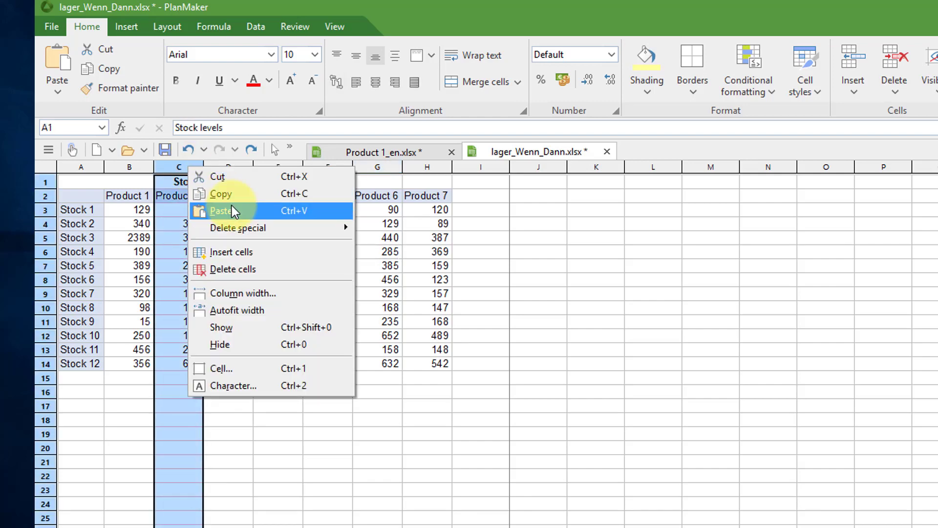
pyautogui.click(219, 254)
pyautogui.click(278, 167)
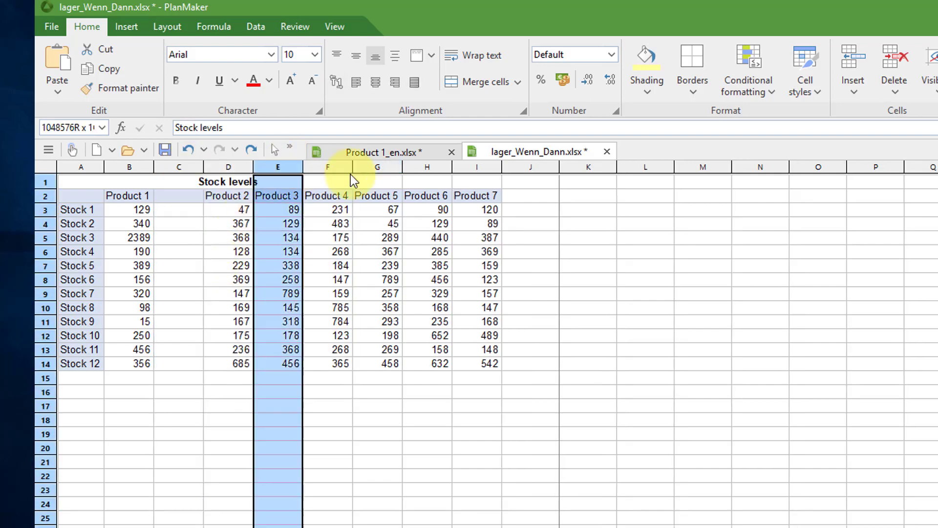
pyautogui.rightClick(261, 169)
pyautogui.click(314, 255)
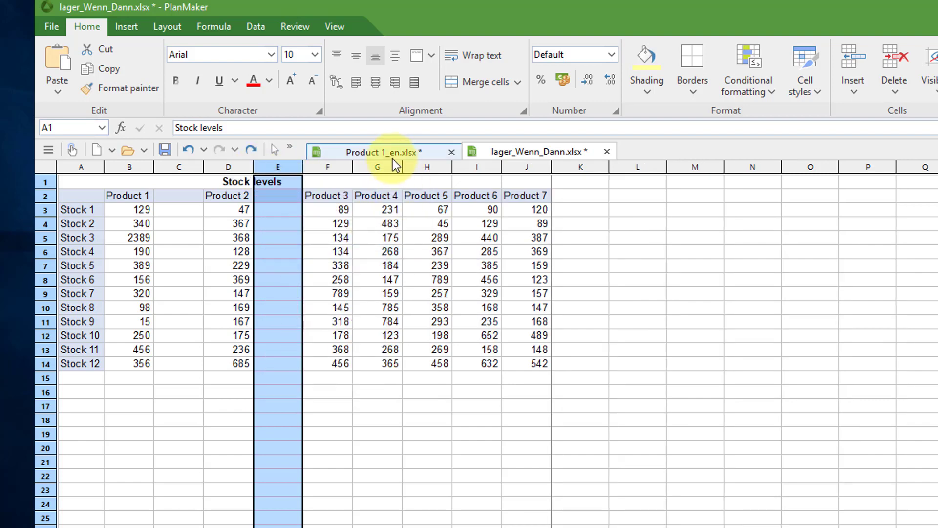
pyautogui.rightClick(384, 169)
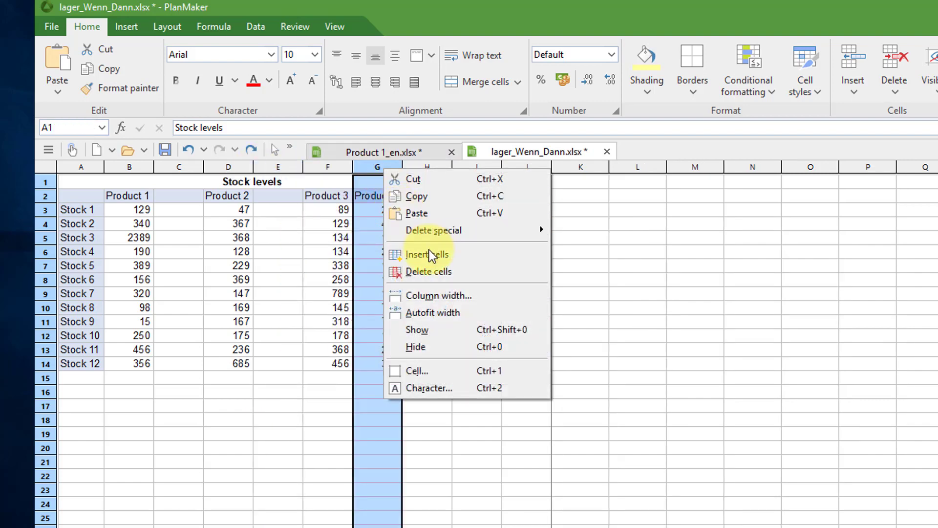
pyautogui.click(384, 252)
pyautogui.click(480, 167)
pyautogui.rightClick(482, 165)
pyautogui.click(493, 249)
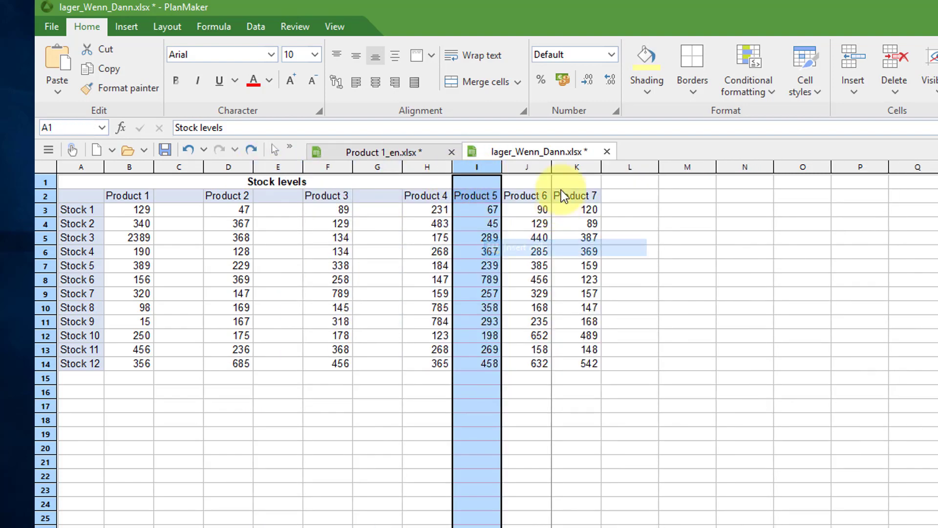
pyautogui.rightClick(577, 169)
pyautogui.click(614, 254)
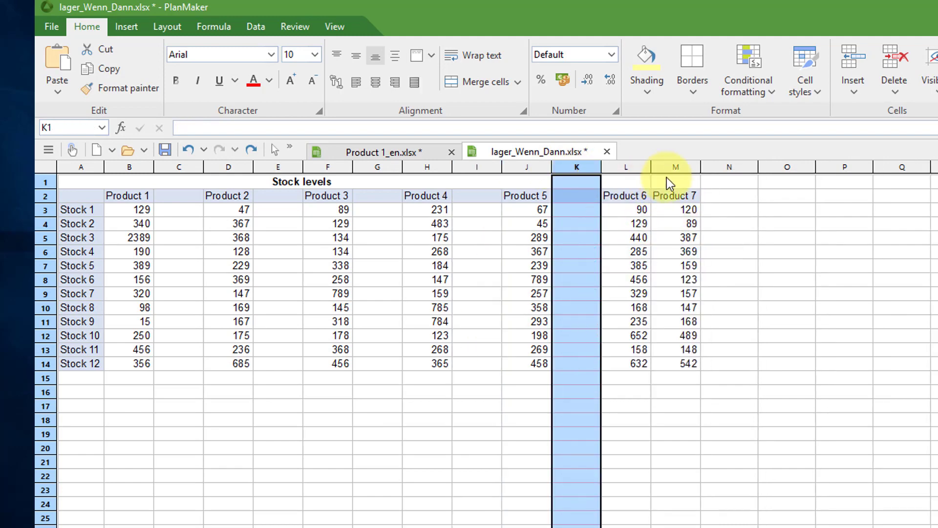
pyautogui.click(679, 168)
pyautogui.rightClick(679, 172)
pyautogui.click(709, 258)
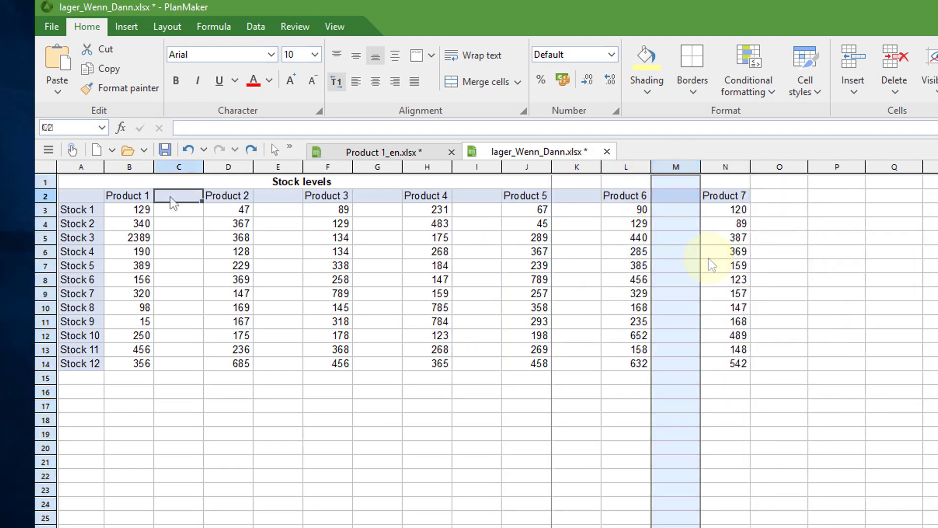
# - Head the new columns C2, E2, G2, I2, K2 and M2 with 'Quantity'
pyautogui.click(170, 196)
pyautogui.write('Quantity')
pyautogui.hotkey('shift', 'Left')
pyautogui.hotkey('shift', 'Left')
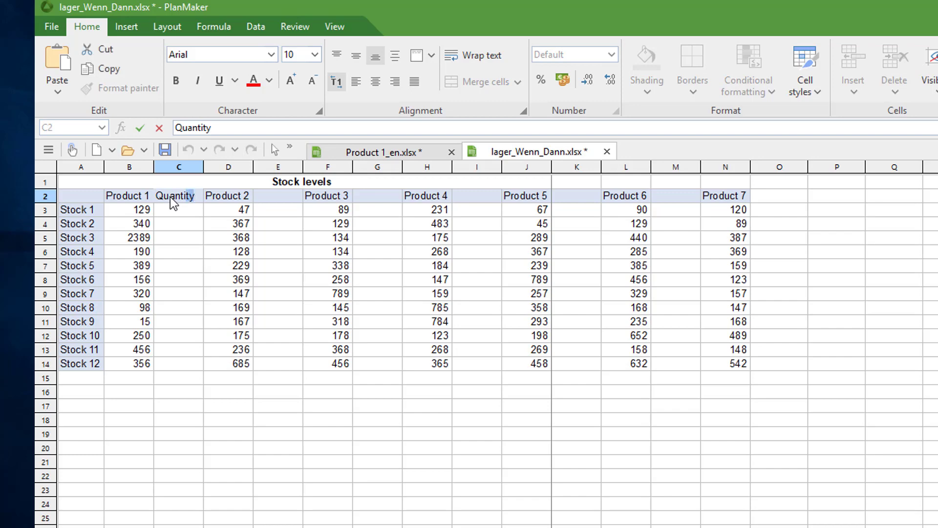
pyautogui.hotkey('ctrl', 'c')
pyautogui.click(278, 196)
pyautogui.hotkey('ctrl', 'v')
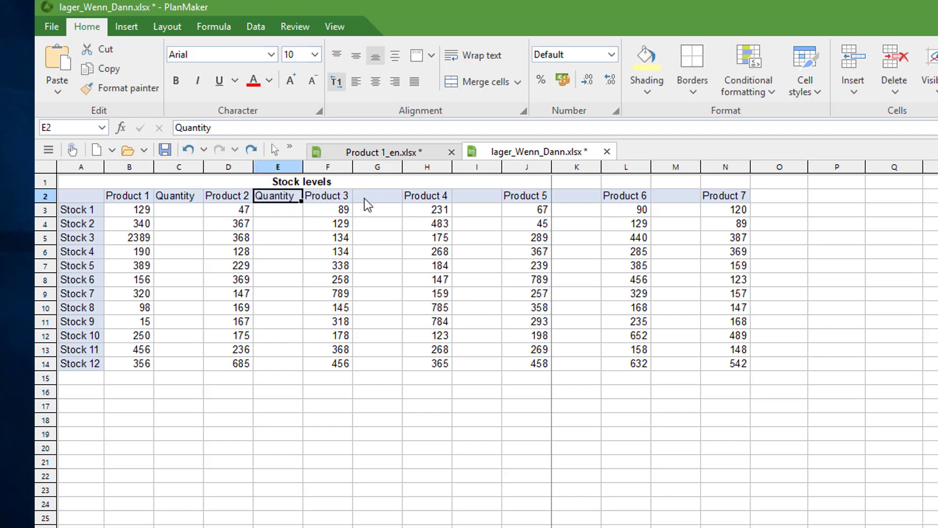
pyautogui.click(374, 195)
pyautogui.hotkey('ctrl', 'v')
pyautogui.click(476, 196)
pyautogui.hotkey('ctrl', 'v')
pyautogui.press('Right')
pyautogui.press('Right')
pyautogui.hotkey('ctrl', 'v')
pyautogui.click(680, 196)
pyautogui.hotkey('ctrl', 'v')
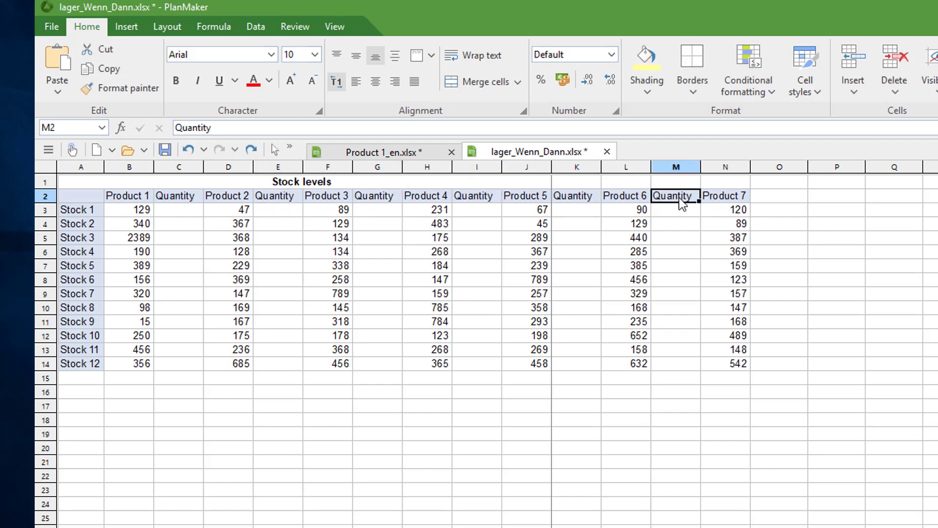
pyautogui.click(181, 213)
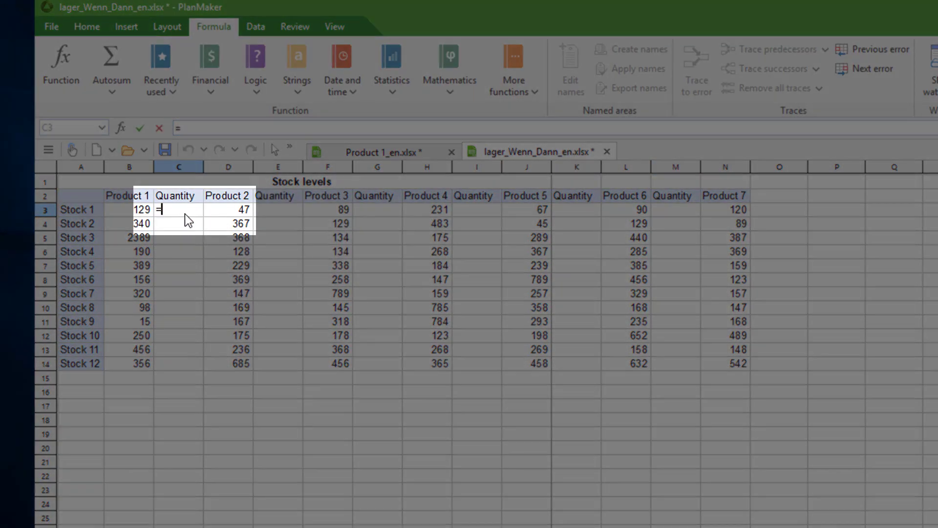
# - Enter =IF(B3<=130,"Reorder","OK") in C3, so Product 1's 129 shows Reorder
pyautogui.write('=')
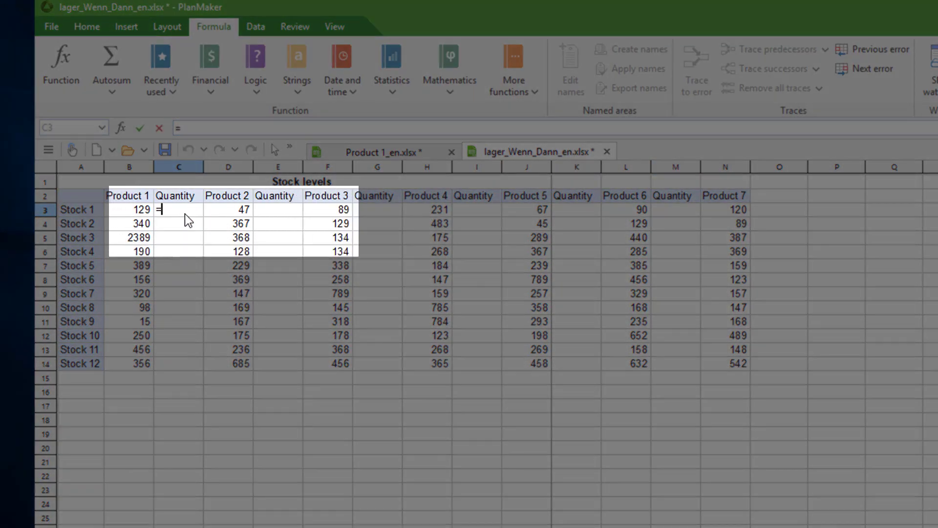
pyautogui.write('If')
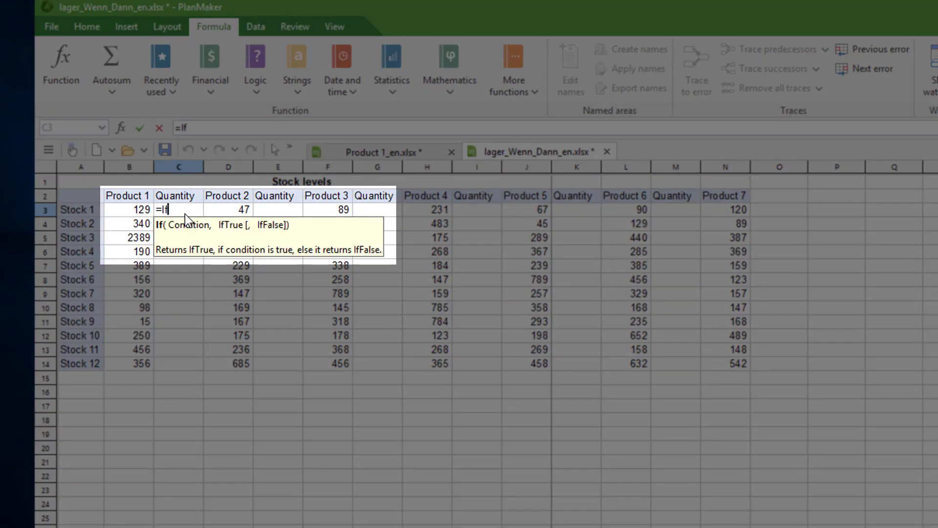
pyautogui.write('(')
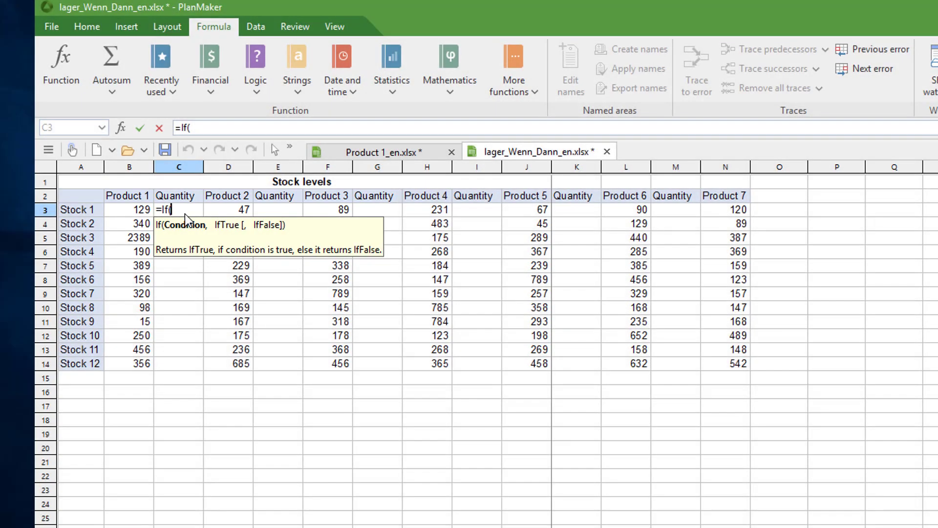
pyautogui.click(144, 212)
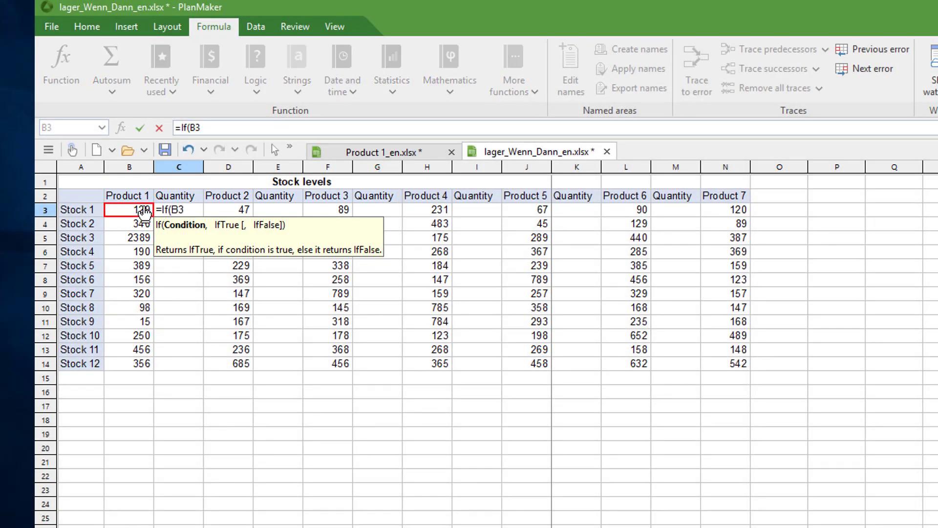
pyautogui.write('<')
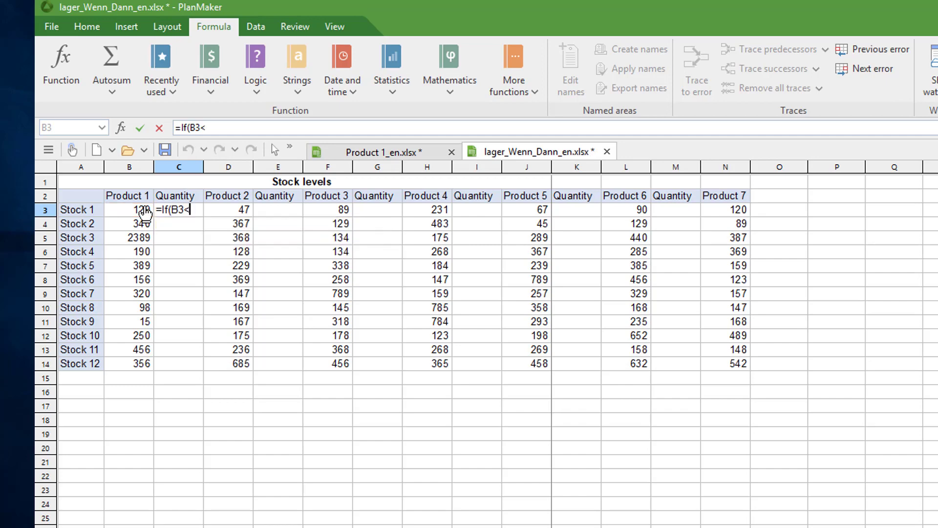
pyautogui.write('=130')
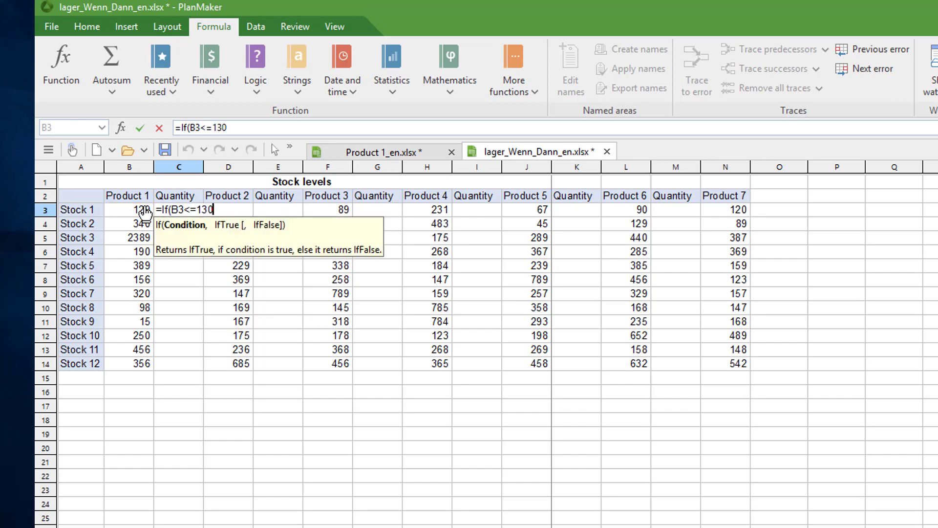
pyautogui.write(',')
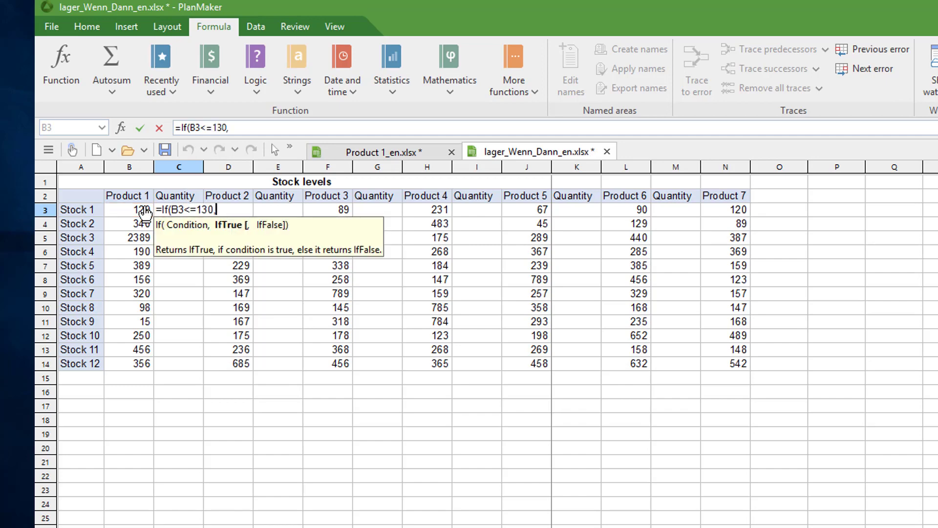
pyautogui.write('"Reorder')
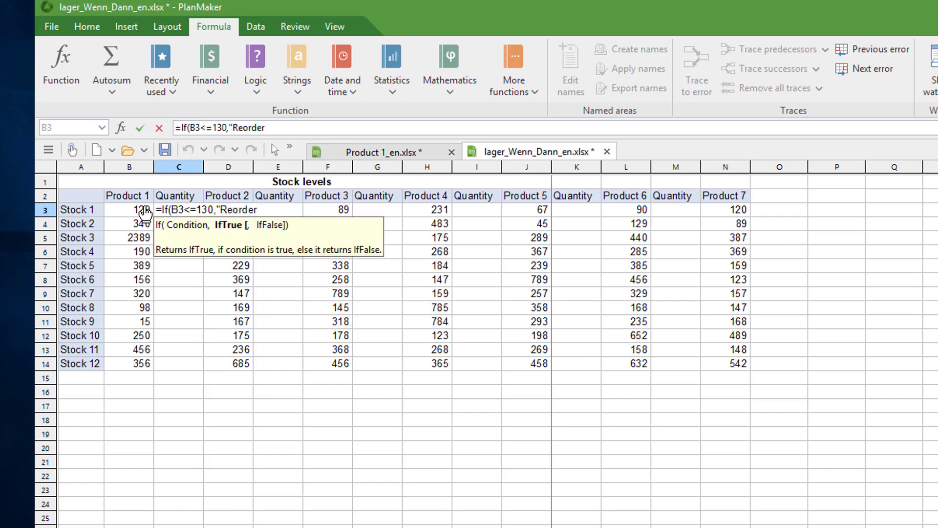
pyautogui.write('","')
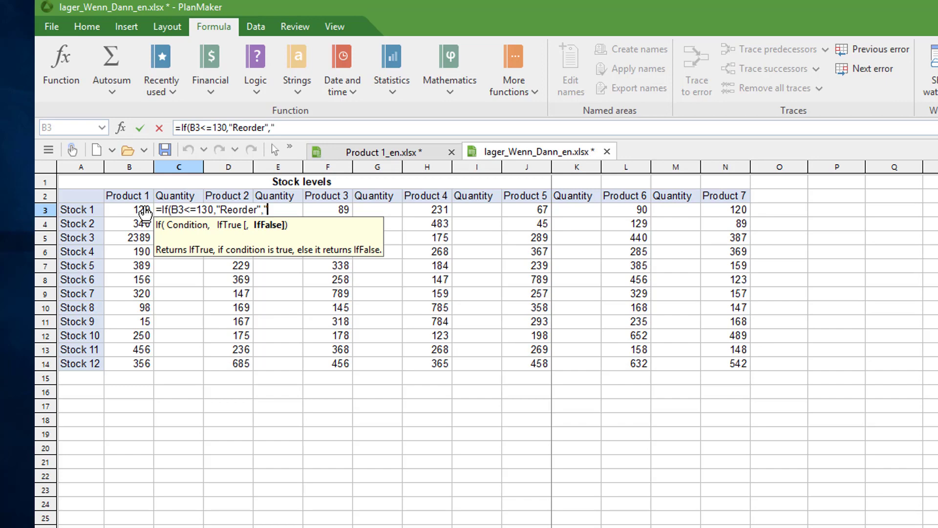
pyautogui.write('OK")')
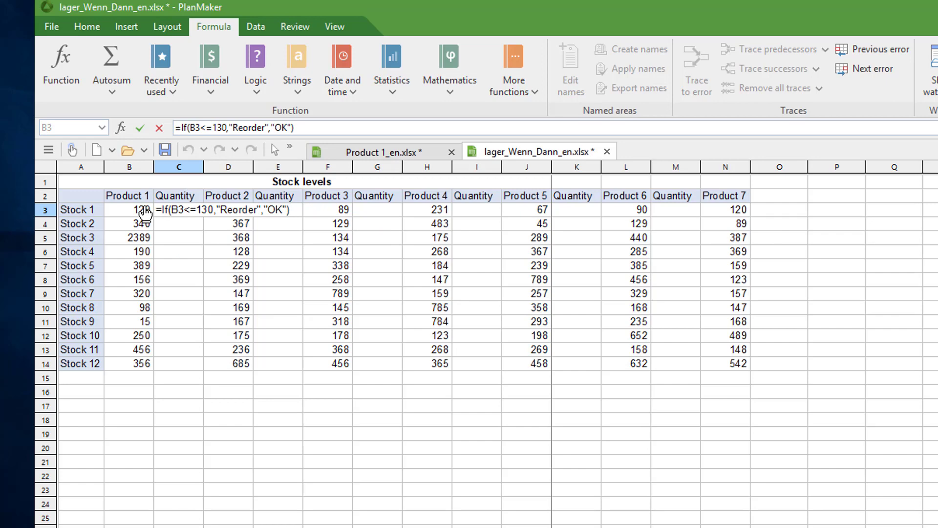
pyautogui.press('Return')
pyautogui.press('Up')
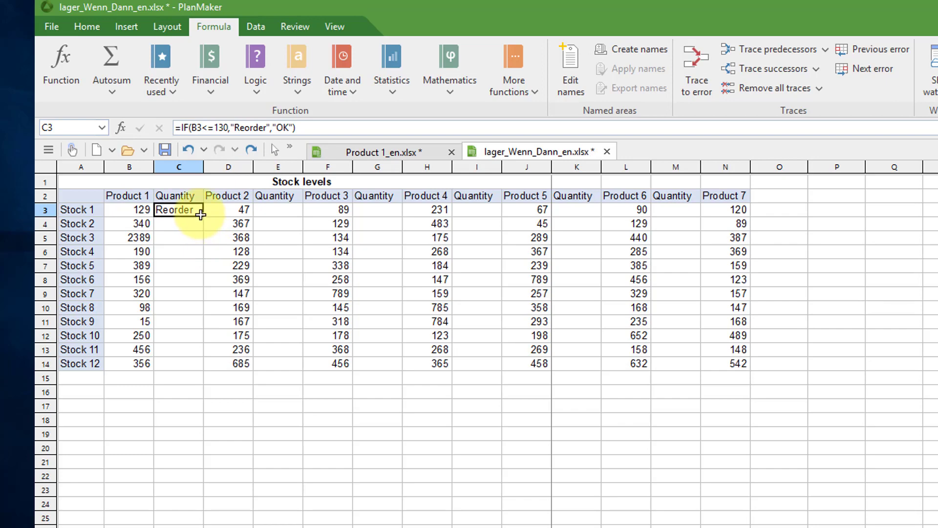
# - Fill the IF formula down column C to row 14 and paste it into E3, G3, I3, K3, M3, O3
pyautogui.moveTo(202, 215); pyautogui.dragTo(208, 366)
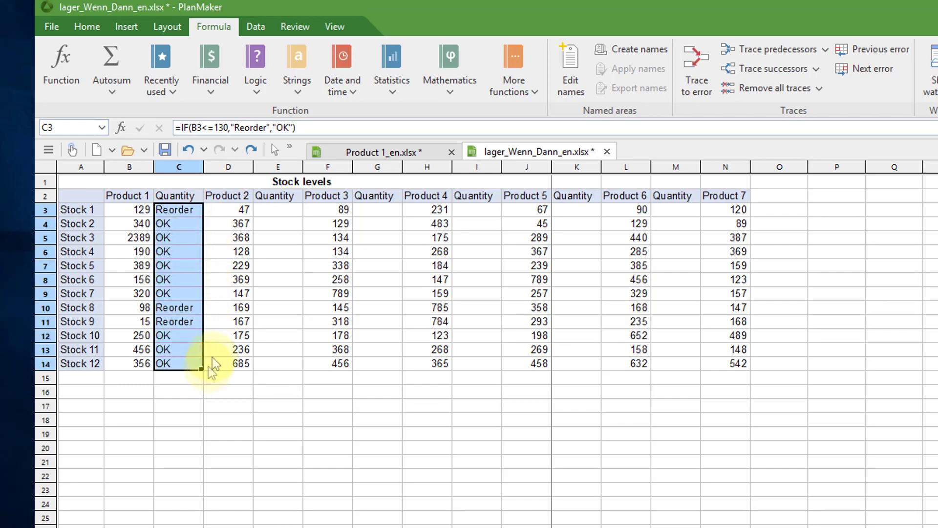
pyautogui.click(178, 209)
pyautogui.click(270, 210)
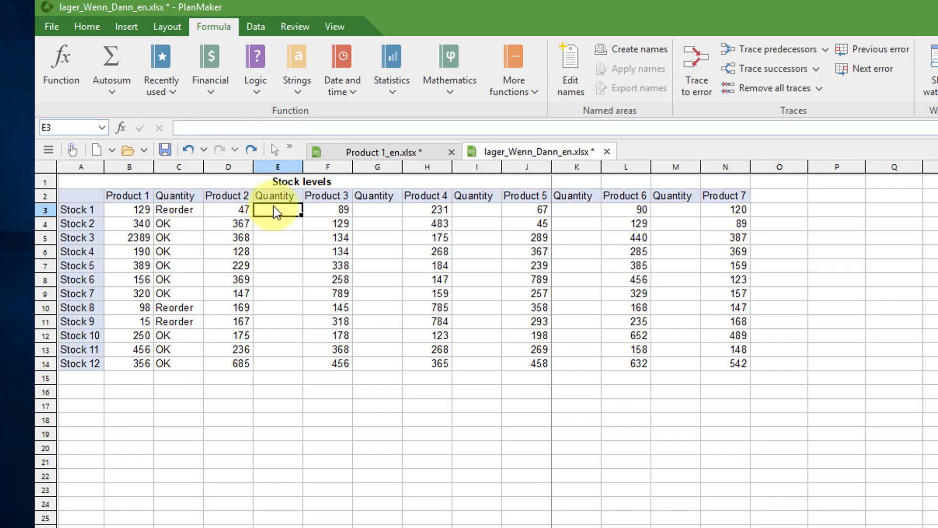
pyautogui.hotkey('ctrl', 'v')
pyautogui.click(385, 210)
pyautogui.hotkey('ctrl', 'v')
pyautogui.click(481, 211)
pyautogui.hotkey('ctrl', 'v')
pyautogui.click(574, 211)
pyautogui.hotkey('ctrl', 'v')
pyautogui.click(679, 211)
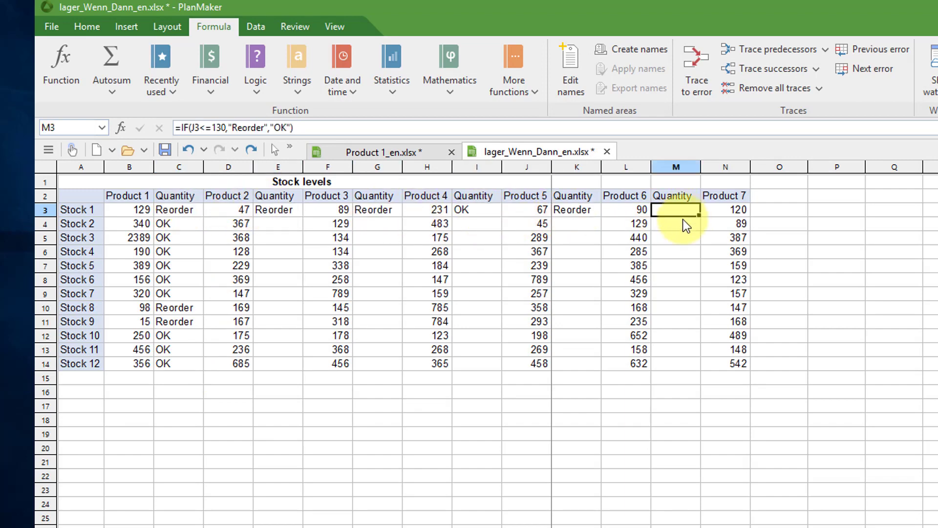
pyautogui.hotkey('ctrl', 'v')
pyautogui.click(763, 210)
pyautogui.hotkey('ctrl', 'v')
# - Enter the header 'Quantity' in O2 after Product 7
pyautogui.click(766, 195)
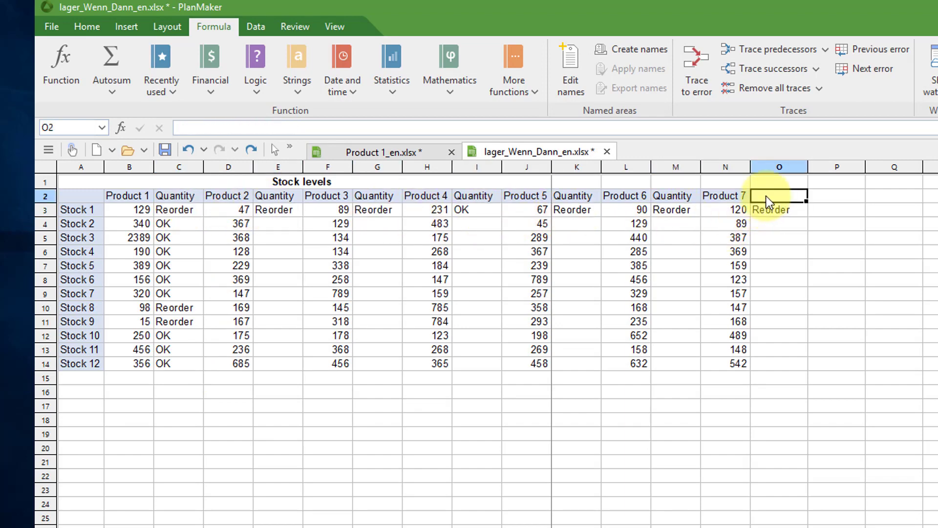
pyautogui.write('Quantity')
pyautogui.press('Return')
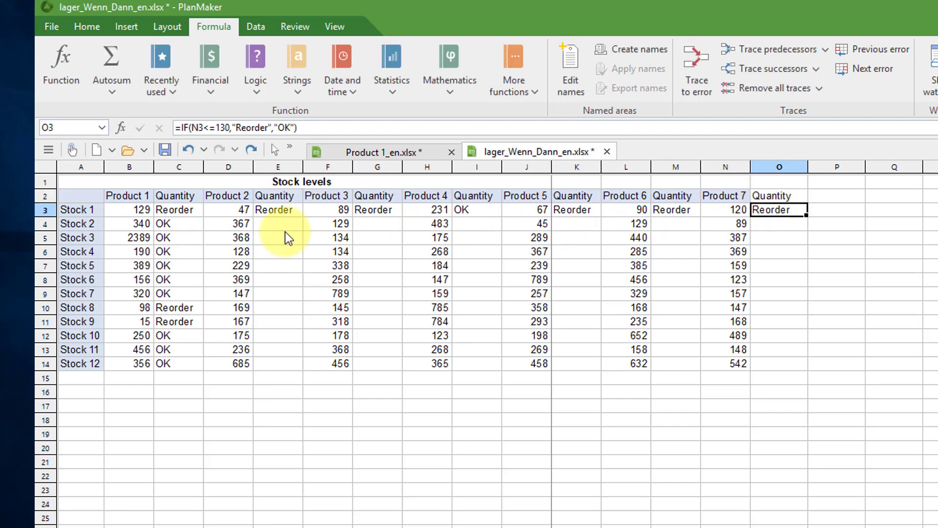
# - Fill the IF formulas in columns E, G, I, K, M and O down to row 14
pyautogui.click(278, 211)
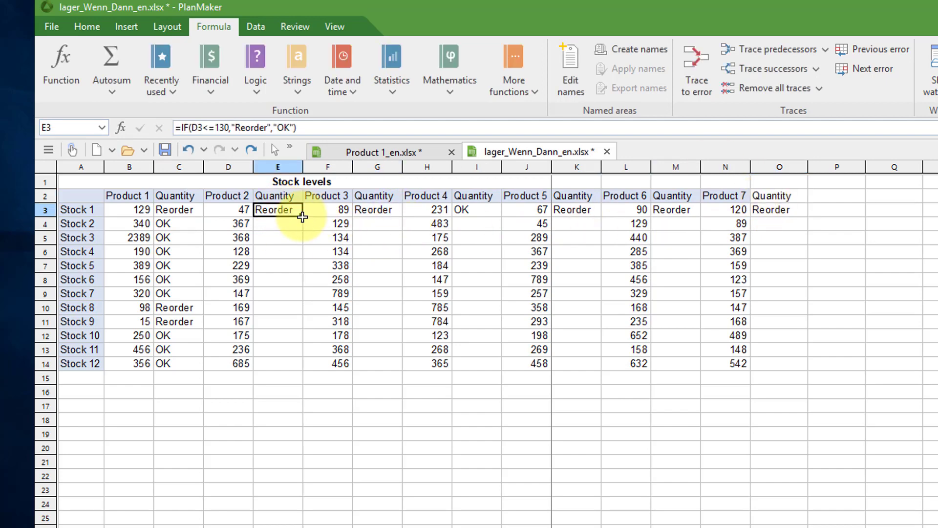
pyautogui.moveTo(301, 215); pyautogui.dragTo(302, 364)
pyautogui.click(398, 211)
pyautogui.moveTo(400, 216); pyautogui.dragTo(399, 366)
pyautogui.click(478, 213)
pyautogui.moveTo(500, 216); pyautogui.dragTo(500, 366)
pyautogui.click(598, 213)
pyautogui.moveTo(600, 219); pyautogui.dragTo(600, 366)
pyautogui.click(685, 214)
pyautogui.moveTo(699, 217); pyautogui.dragTo(698, 366)
pyautogui.click(777, 212)
pyautogui.moveTo(807, 215); pyautogui.dragTo(815, 367)
pyautogui.click(721, 194)
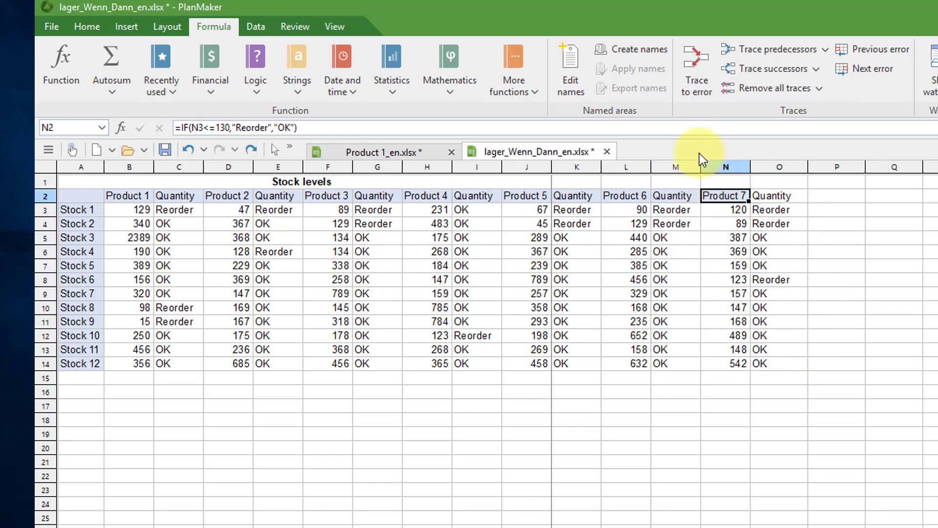
# - Copy the Product 7 header's formatting onto the Quantity header in O2 with Format painter
pyautogui.click(89, 28)
pyautogui.click(120, 88)
pyautogui.click(775, 196)
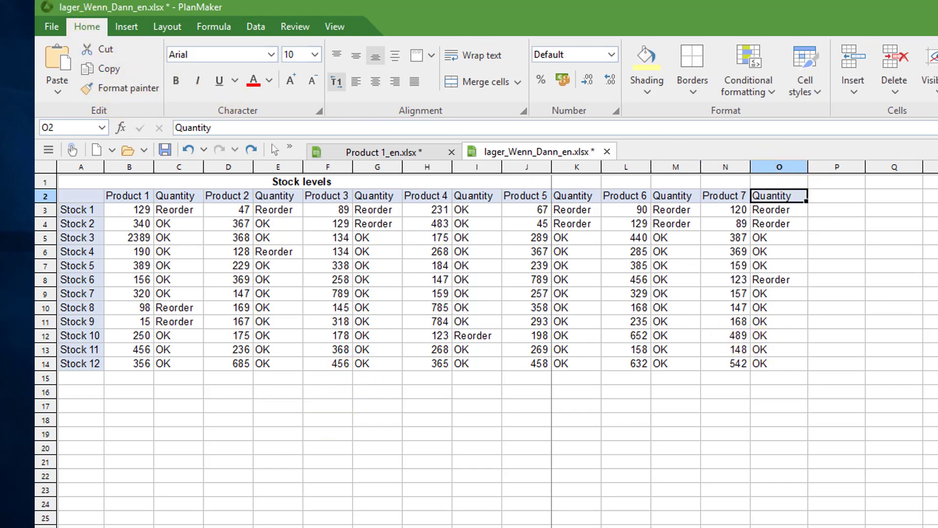
# - Autofit the column widths of the table A2:O14
pyautogui.click(98, 200)
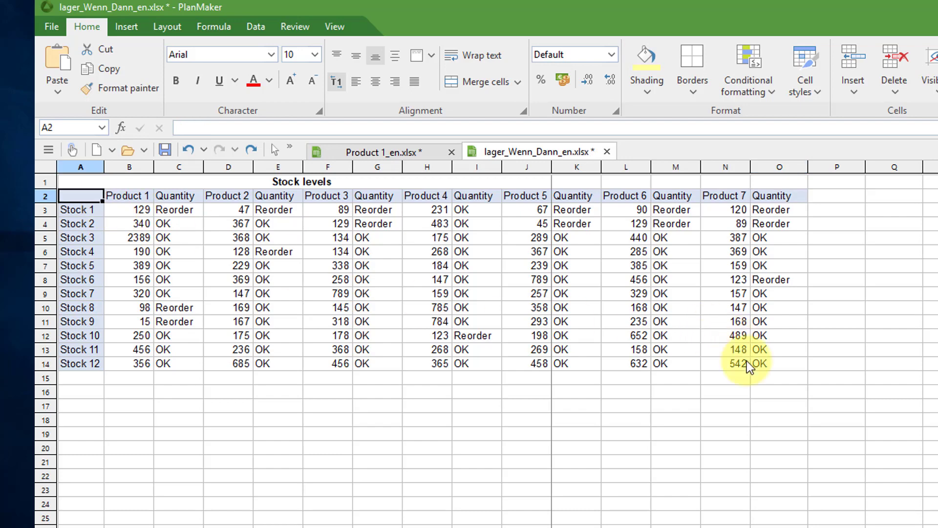
pyautogui.keyDown('shift'); pyautogui.click(781, 368); pyautogui.keyUp('shift')
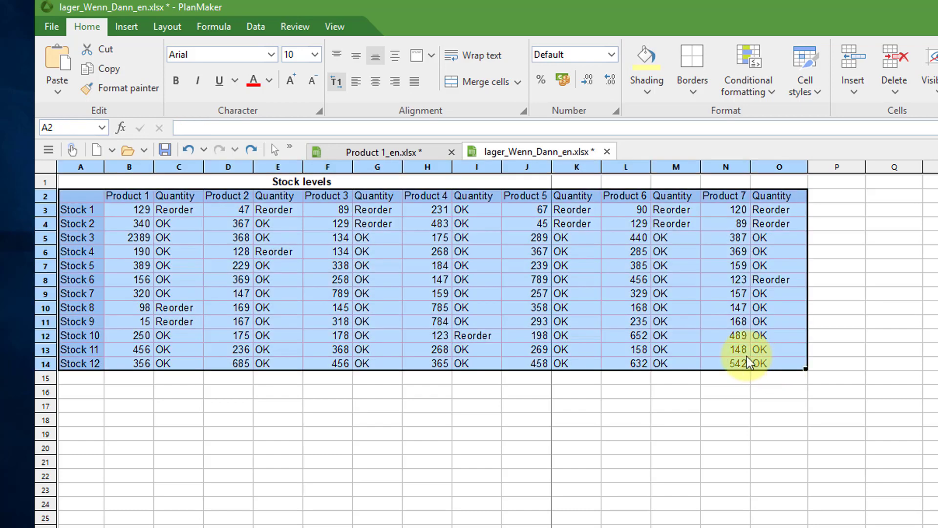
pyautogui.doubleClick(502, 167)
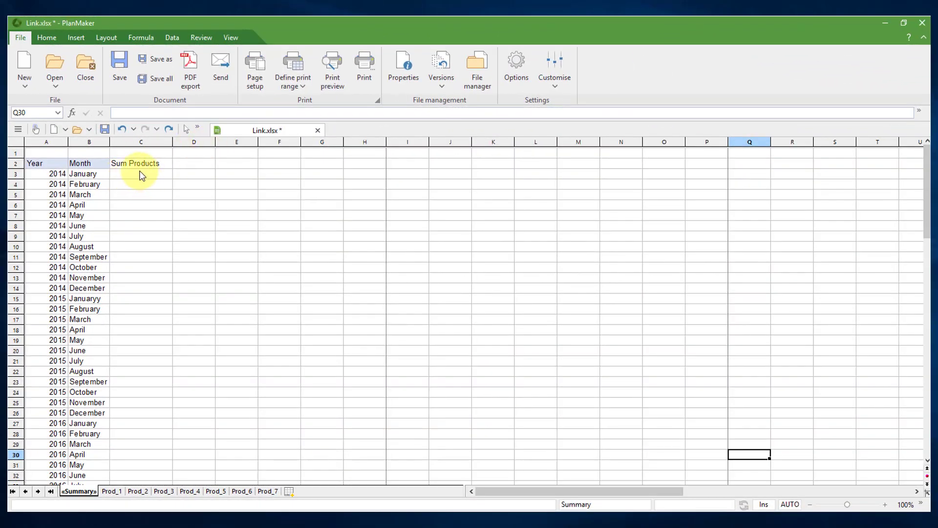
# - Review the Prod_1 to Prod_4 sheets, then start a formula with = in Summary C3
pyautogui.click(141, 175)
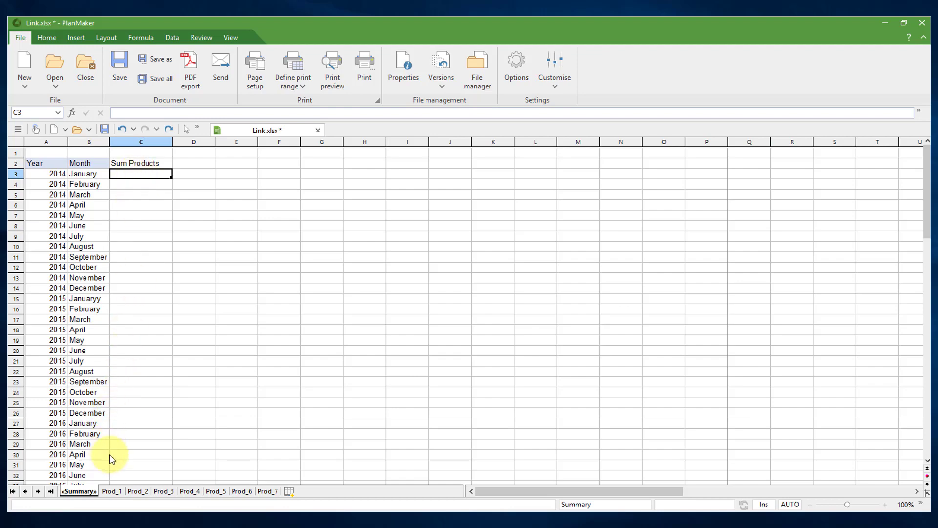
pyautogui.click(116, 491)
pyautogui.click(136, 491)
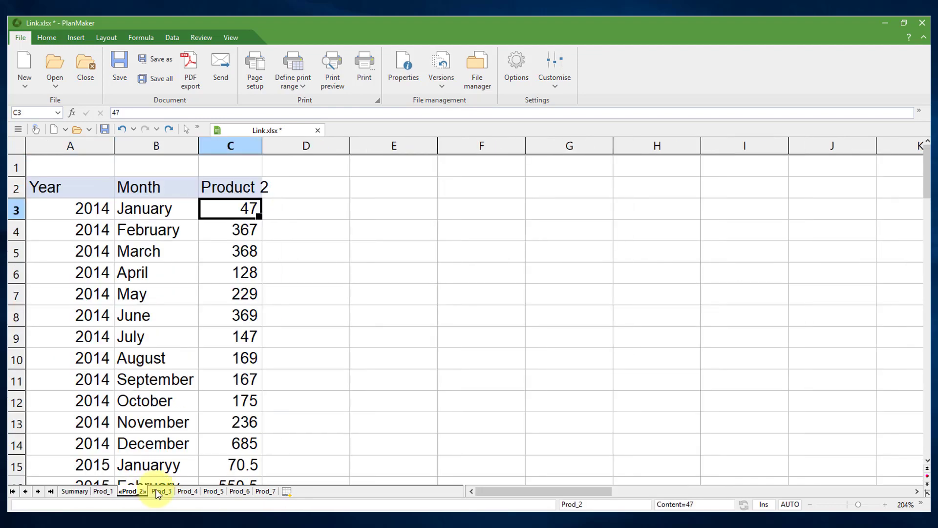
pyautogui.click(163, 491)
pyautogui.click(188, 492)
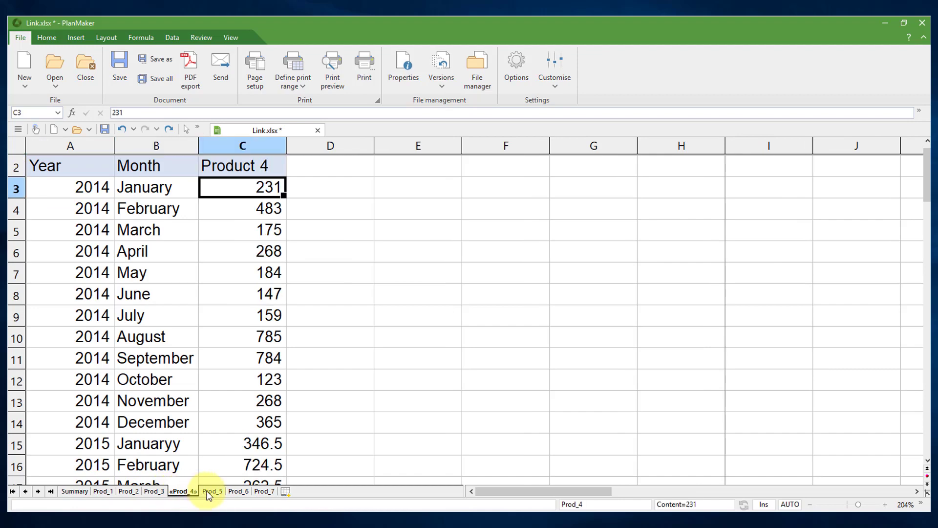
pyautogui.click(103, 491)
pyautogui.click(84, 491)
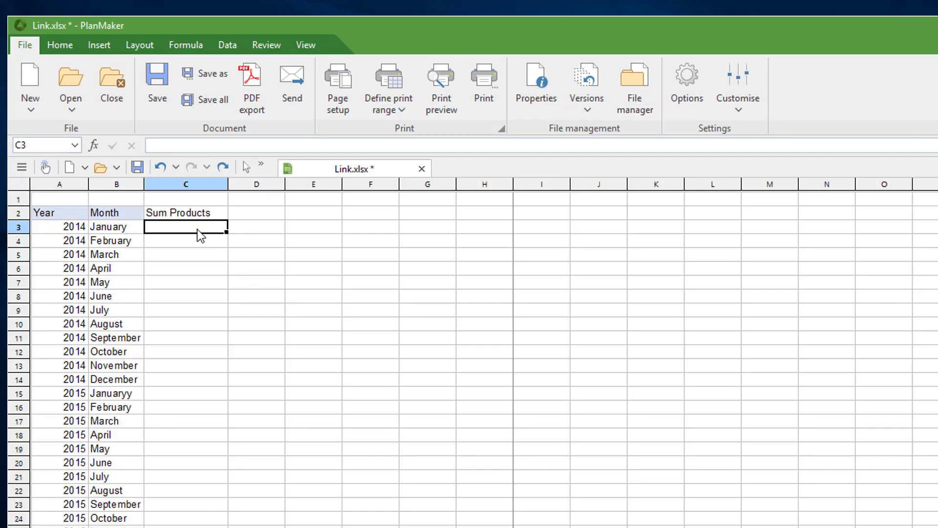
pyautogui.write('=')
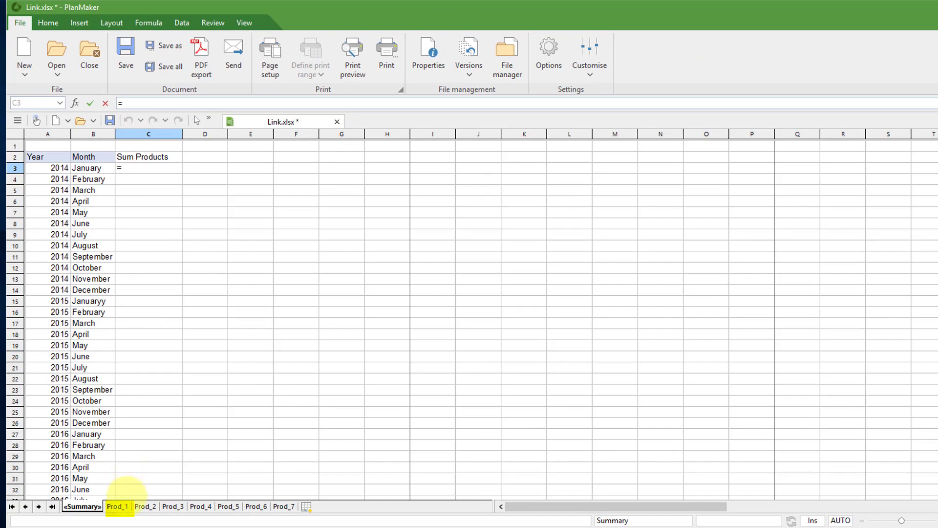
# - Add C3 from sheets Prod_1, Prod_2, Prod_3 and Prod_4 to the sum formula
pyautogui.click(118, 510)
pyautogui.click(243, 182)
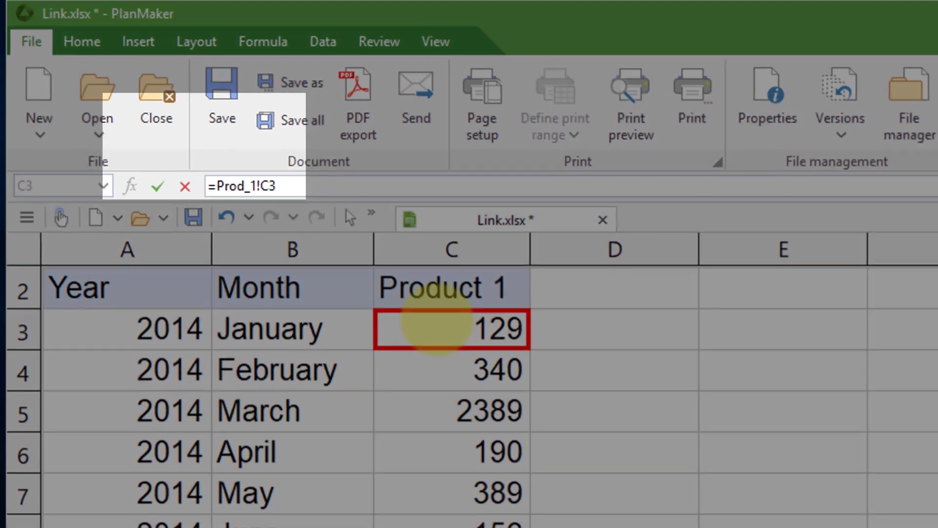
pyautogui.write('+')
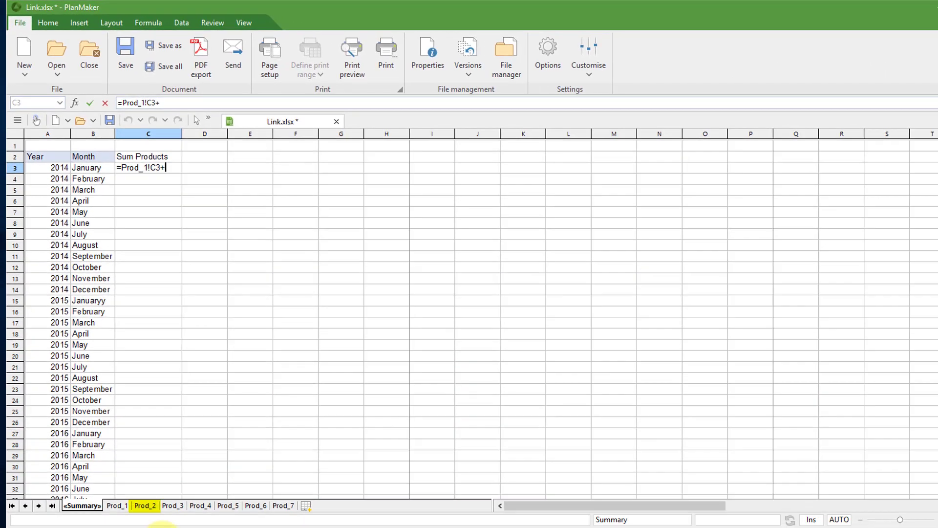
pyautogui.click(145, 505)
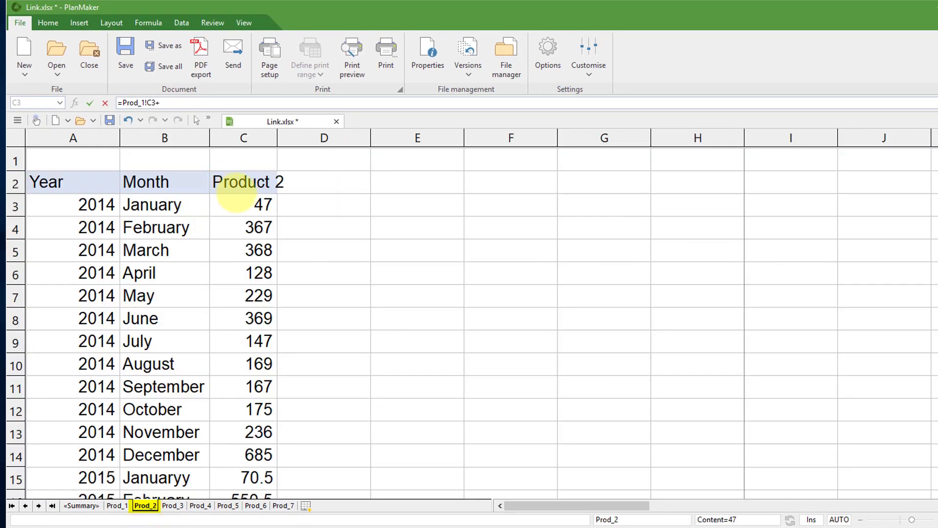
pyautogui.click(239, 204)
pyautogui.write('+')
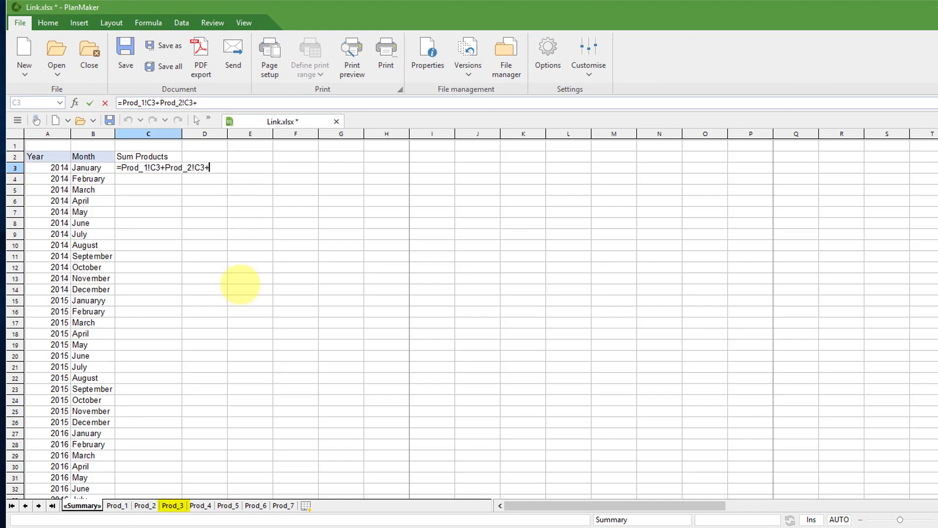
pyautogui.click(173, 505)
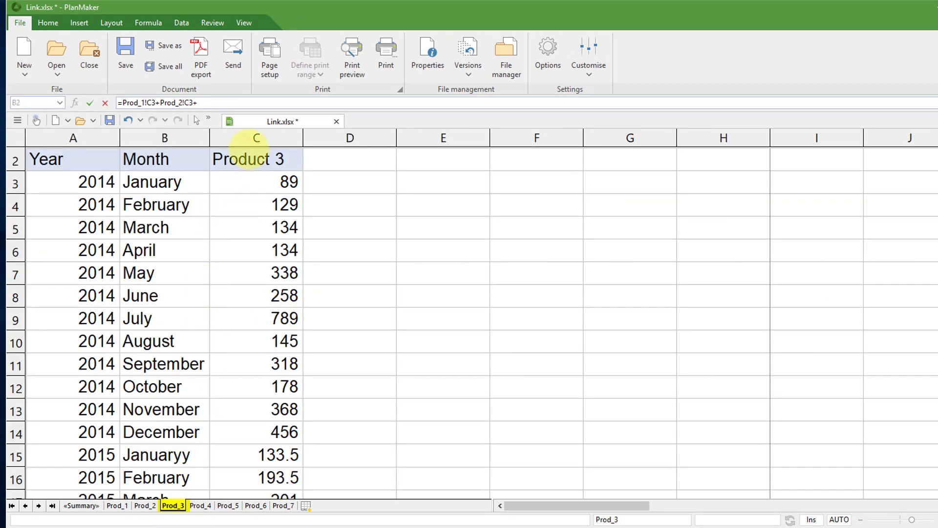
pyautogui.click(257, 181)
pyautogui.write('+')
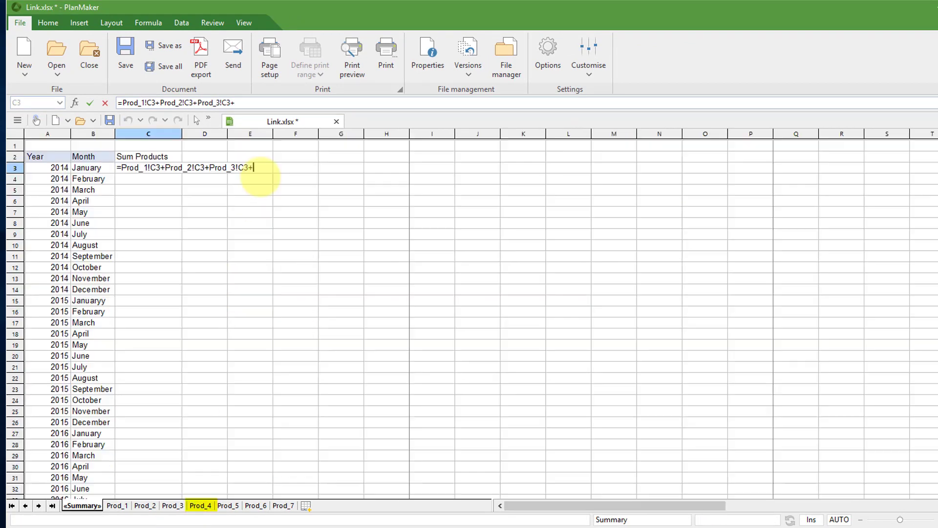
pyautogui.click(200, 505)
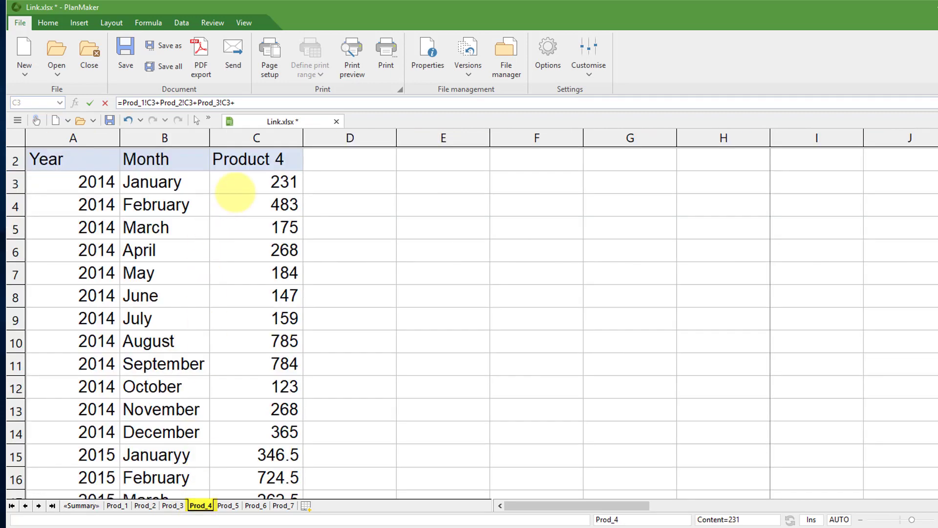
pyautogui.click(247, 182)
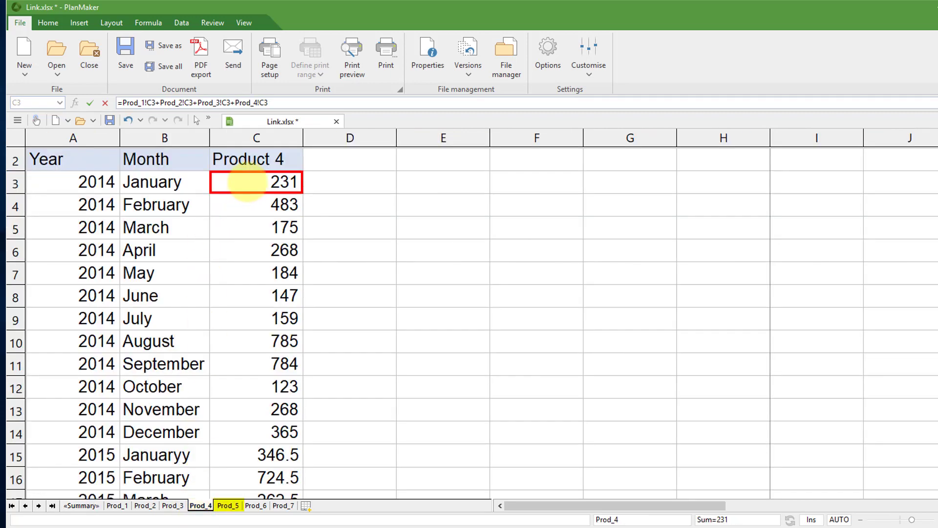
pyautogui.write('+')
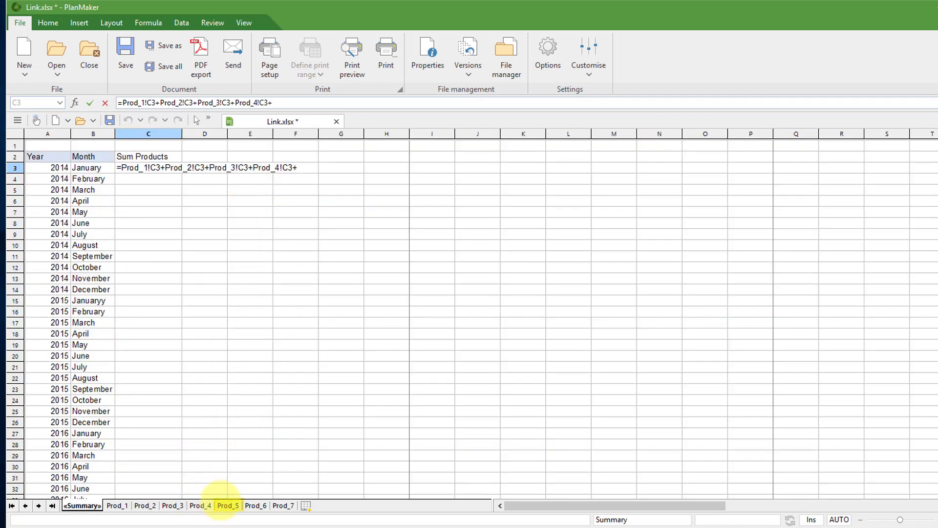
# - Add C3 from Prod_5, Prod_6 and Prod_7 and confirm the sum, showing 773.00 USD
pyautogui.click(229, 505)
pyautogui.click(265, 185)
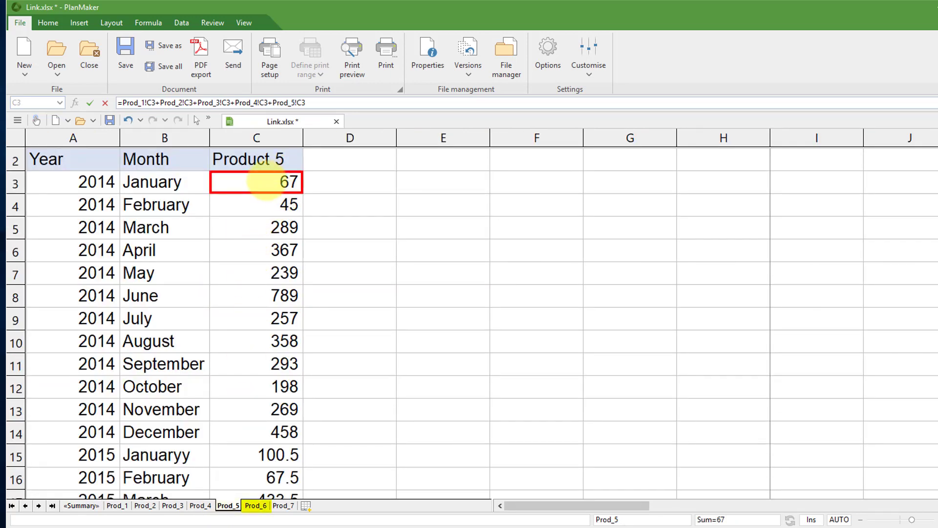
pyautogui.write('+')
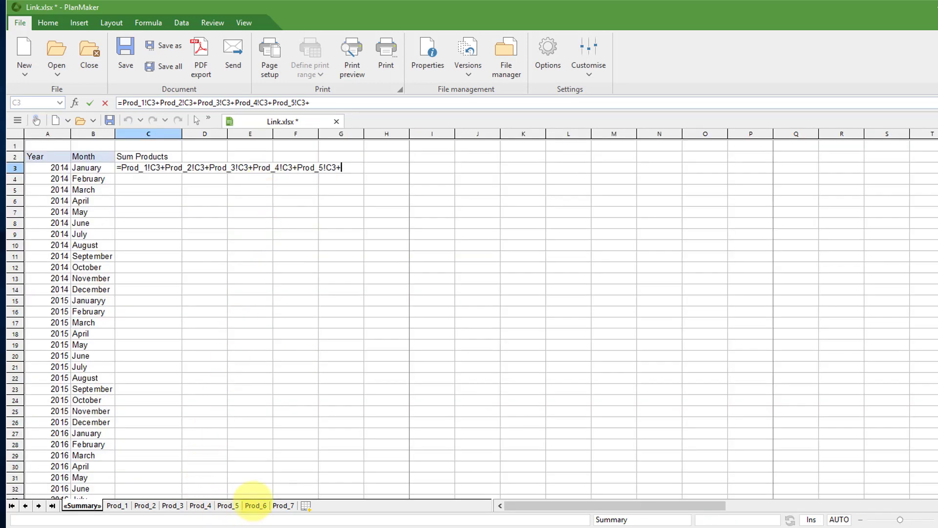
pyautogui.click(255, 505)
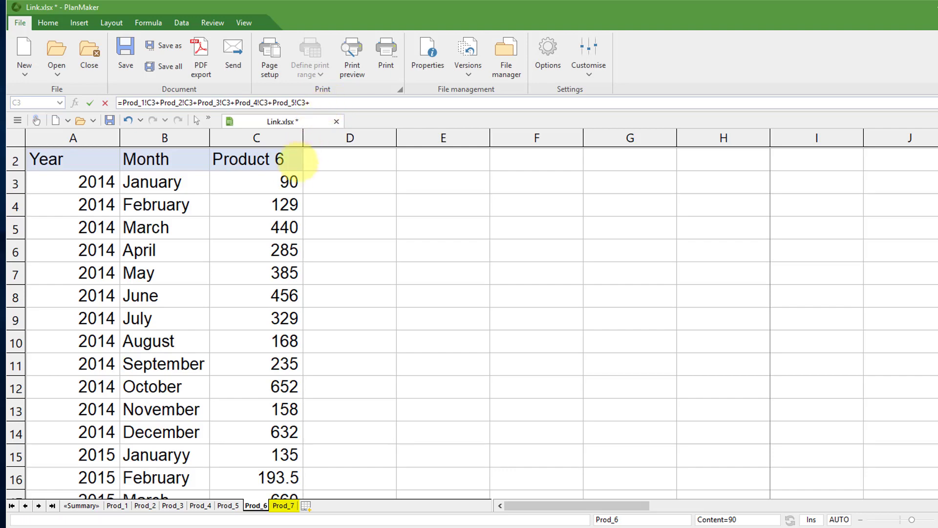
pyautogui.click(287, 181)
pyautogui.write('+')
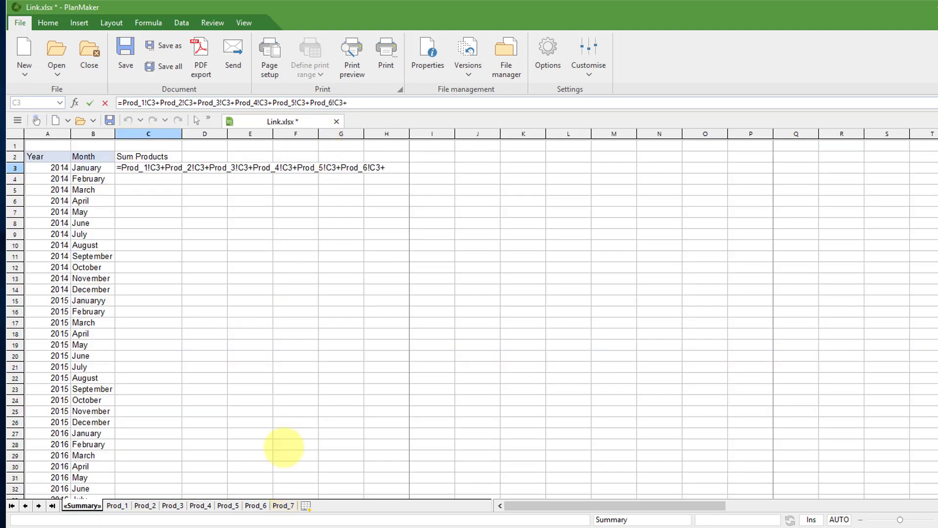
pyautogui.click(283, 506)
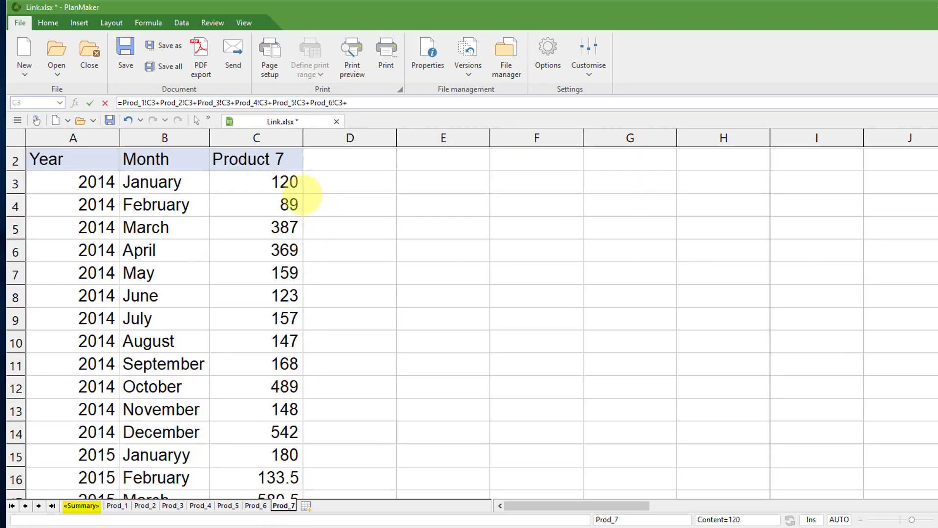
pyautogui.click(287, 181)
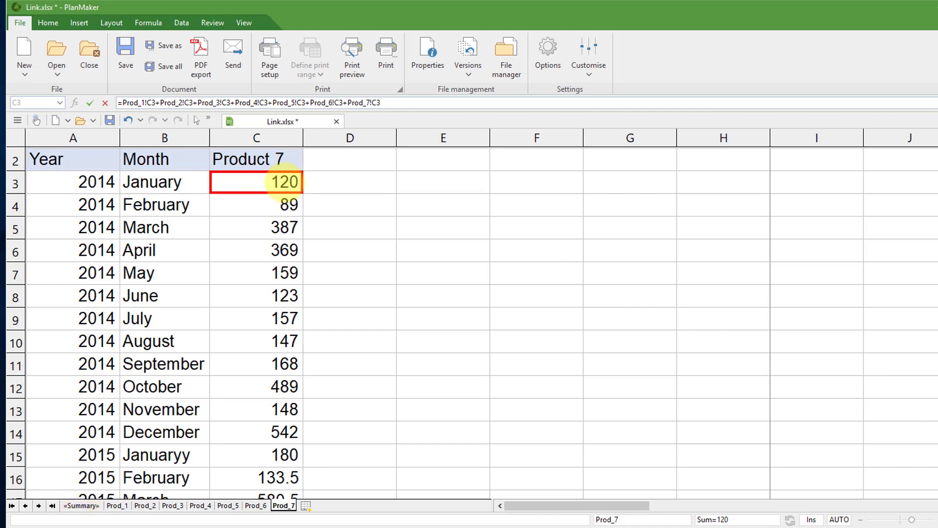
pyautogui.press('Return')
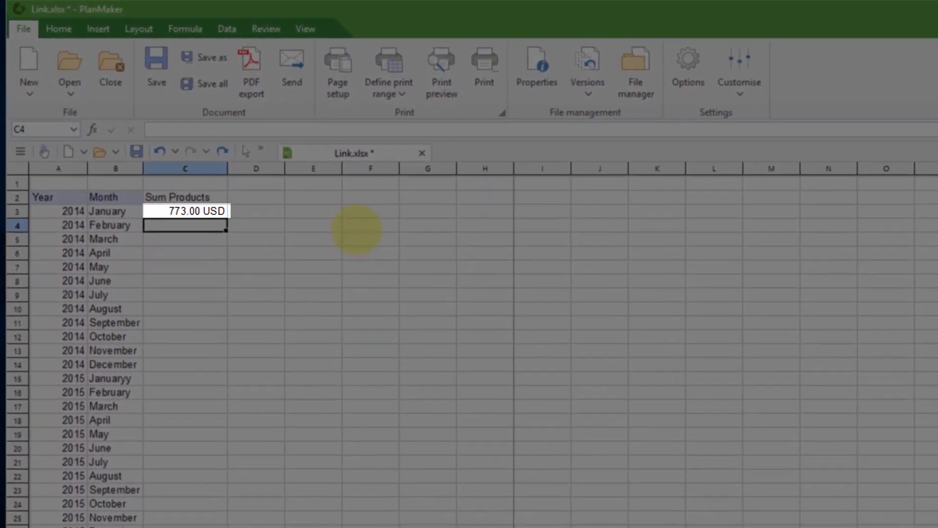
# - Copy the Summary C3 sum formula down through the last month row
pyautogui.click(222, 213)
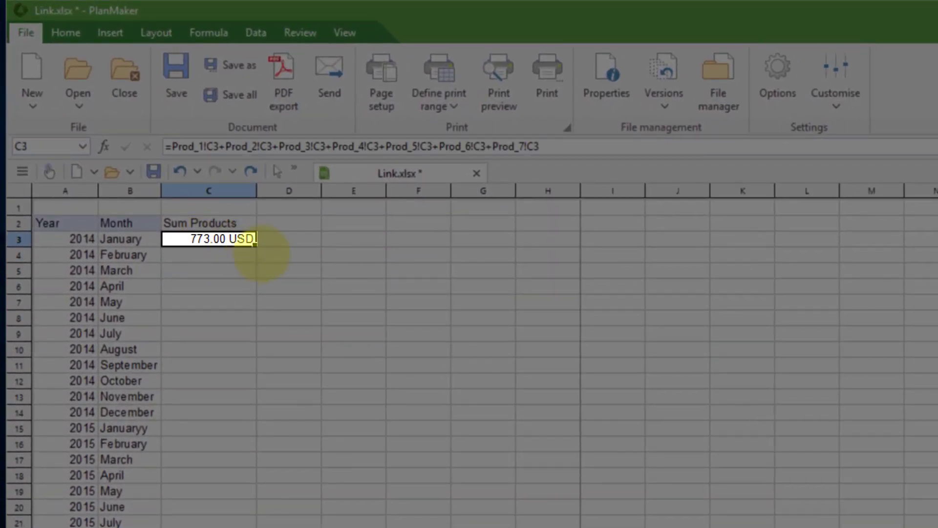
pyautogui.moveTo(255, 243); pyautogui.dragTo(223, 527)
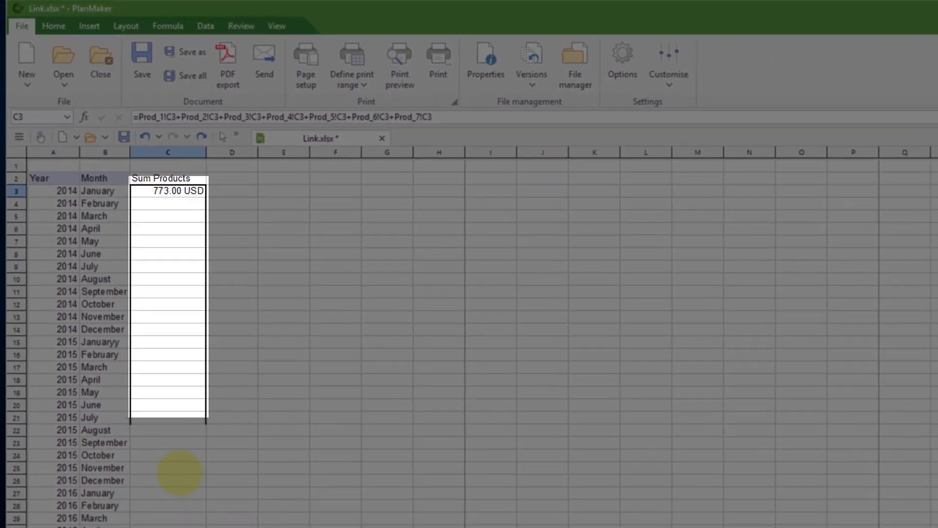
pyautogui.moveTo(180, 473); pyautogui.dragTo(152, 423)
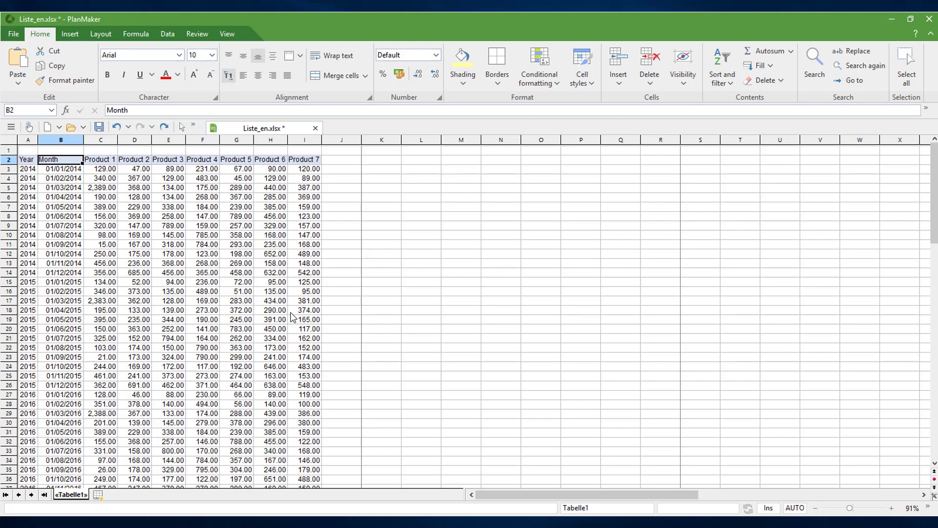
# - Select the Liste_en.xlsx table A2:I74 including headers, then scroll back to the top
pyautogui.click(26, 161)
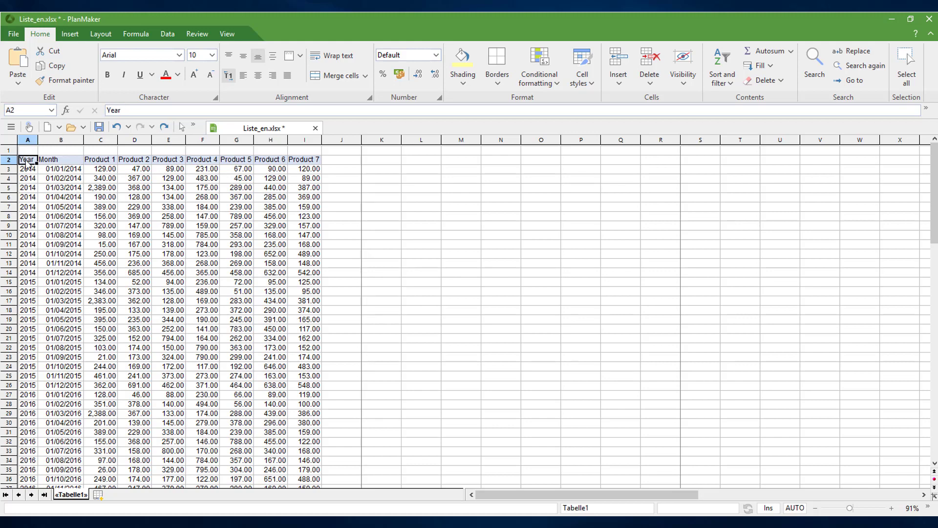
pyautogui.hotkey('ctrl', 'shift', 'Right')
pyautogui.hotkey('ctrl', 'shift', 'Down')
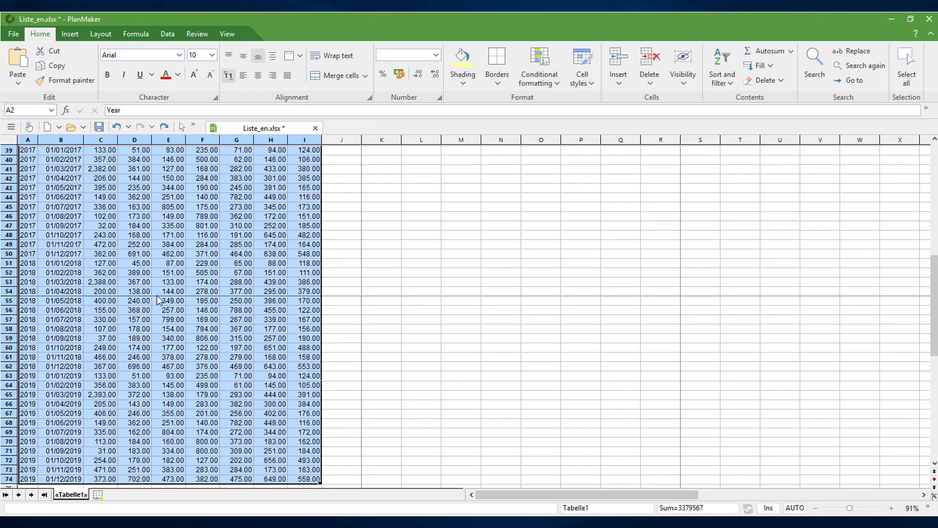
pyautogui.scroll(9, 157, 295)
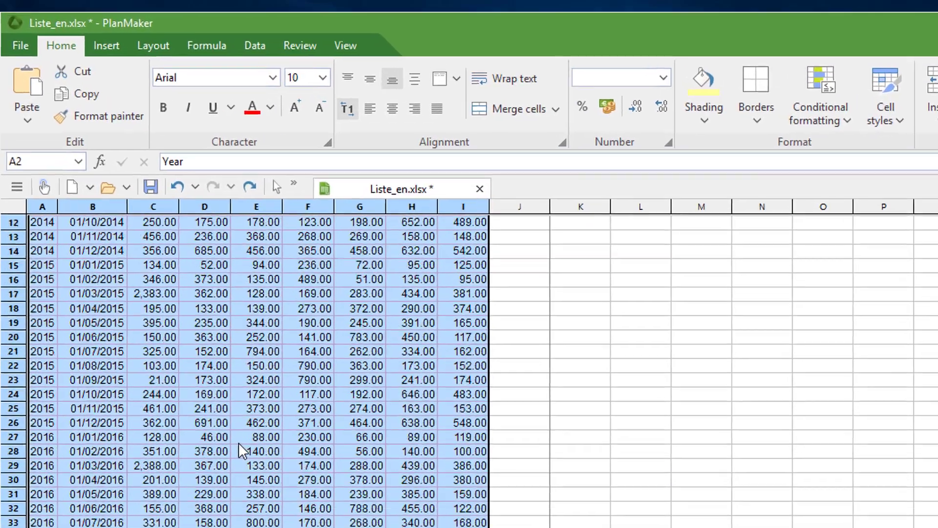
pyautogui.scroll(4, 238, 442)
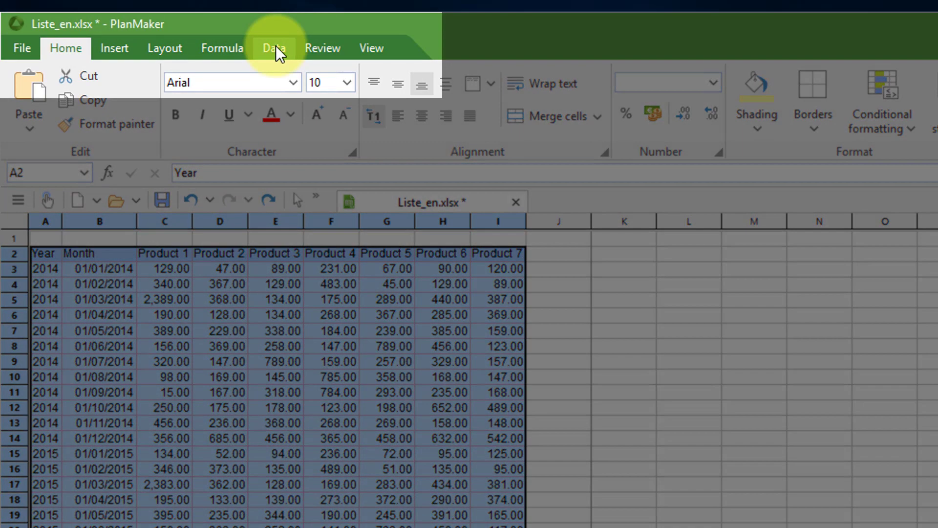
# - Insert a pivot table from Tabelle1!$A$2:$I$74 on a new worksheet
pyautogui.click(276, 48)
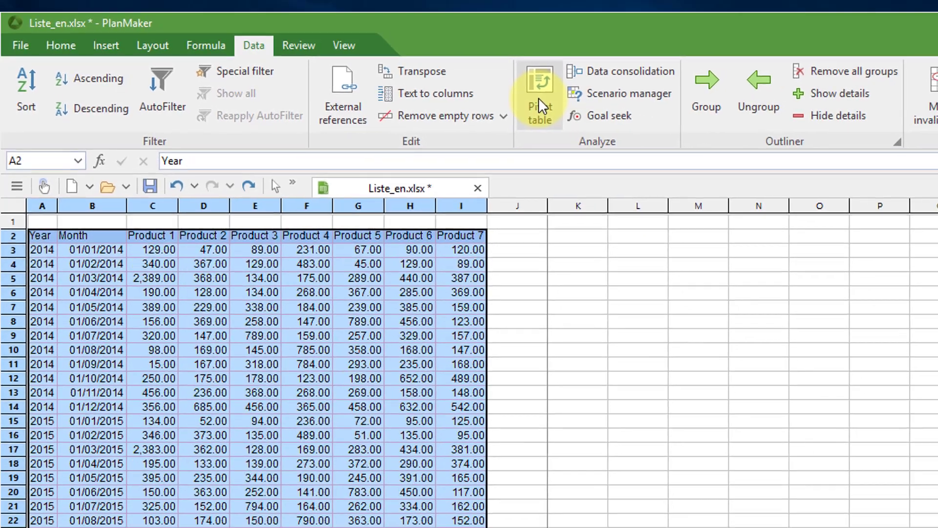
pyautogui.click(584, 110)
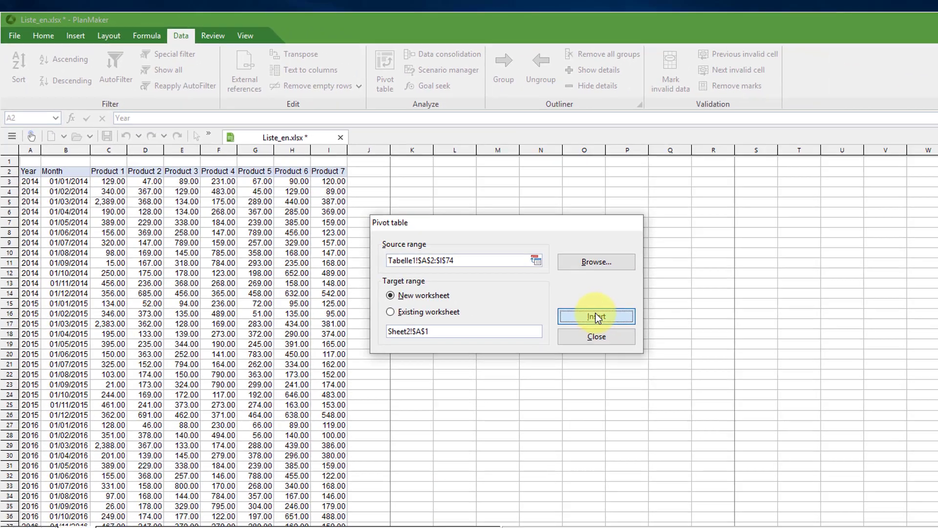
pyautogui.click(810, 425)
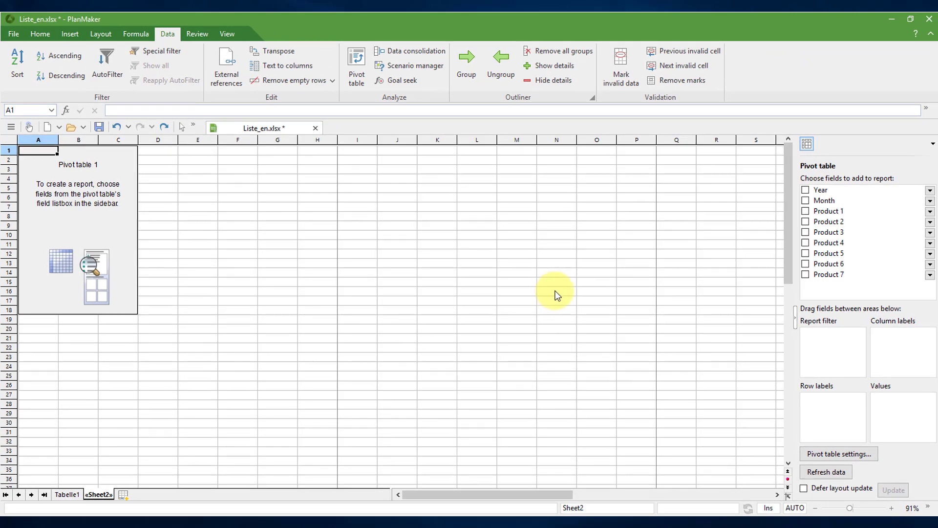
# - Make Year the report filter and Month the row labels, then select the month labels through Grand total
pyautogui.click(826, 189)
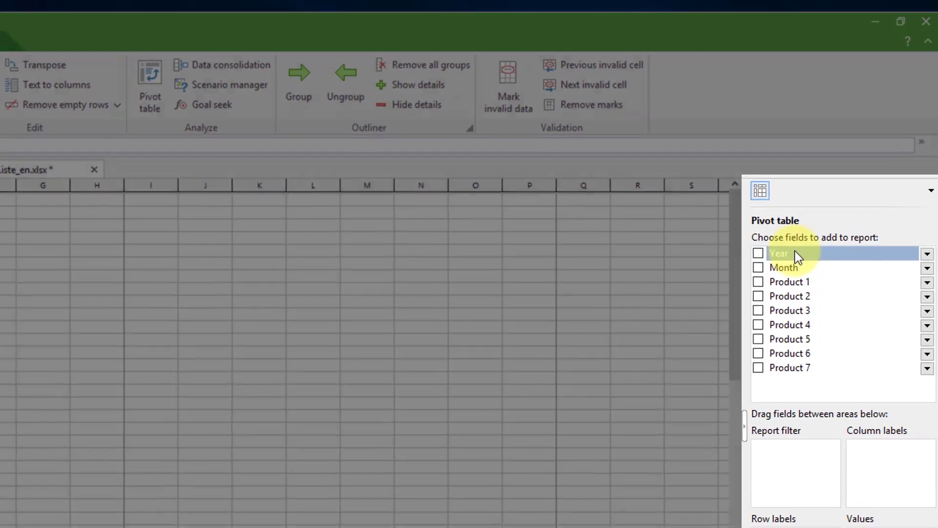
pyautogui.moveTo(796, 252); pyautogui.dragTo(801, 462)
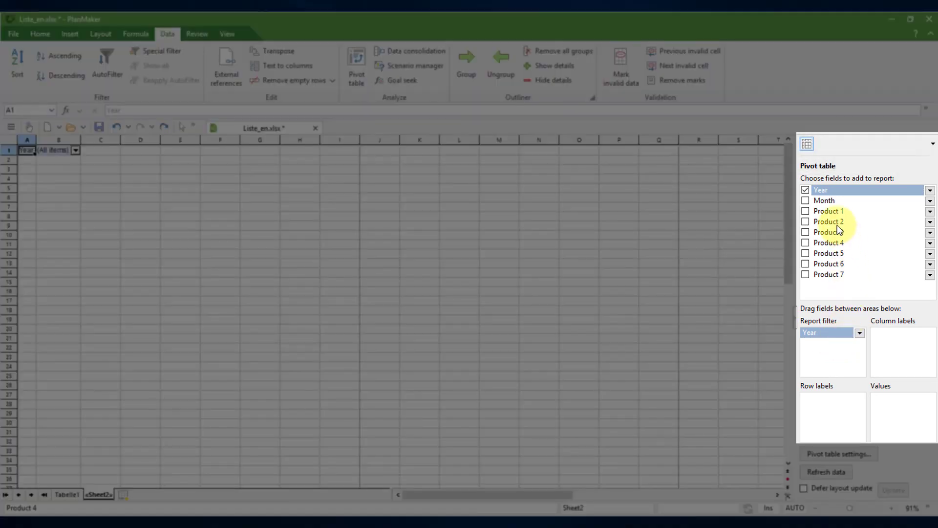
pyautogui.click(805, 202)
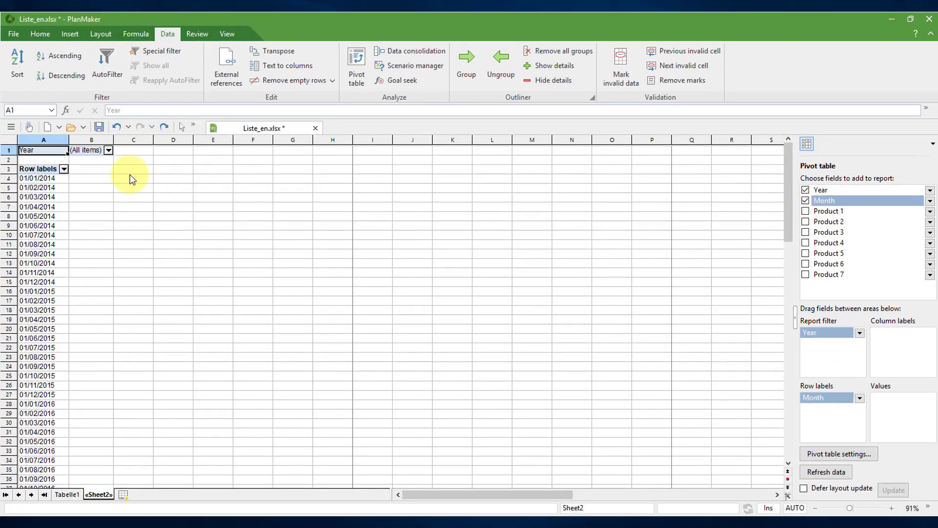
pyautogui.click(38, 180)
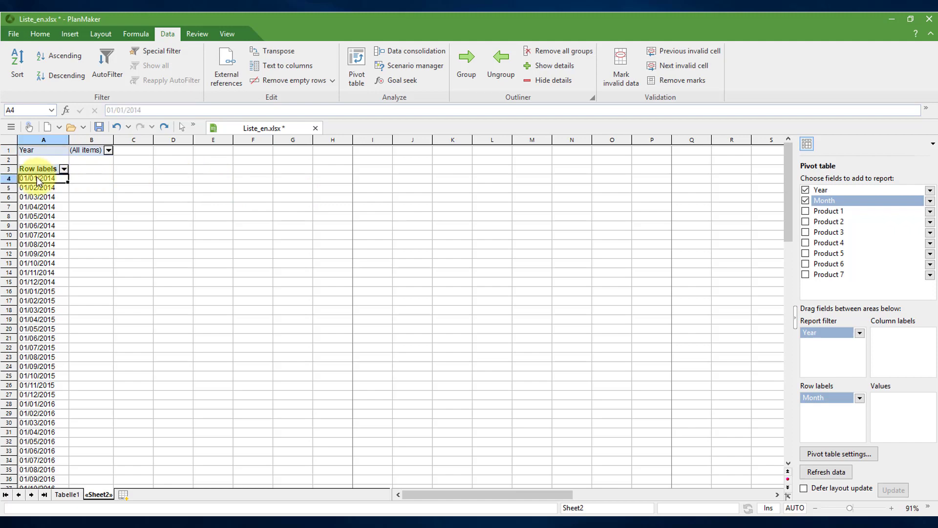
pyautogui.hotkey('ctrl', 'shift', 'Down')
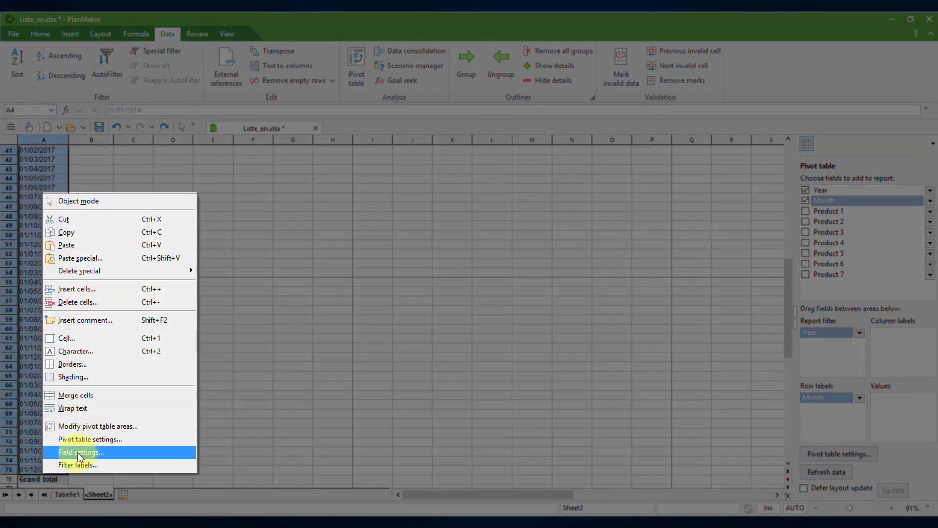
# - Format the row label dates with the [$-809]MMMM full month name format
pyautogui.click(79, 456)
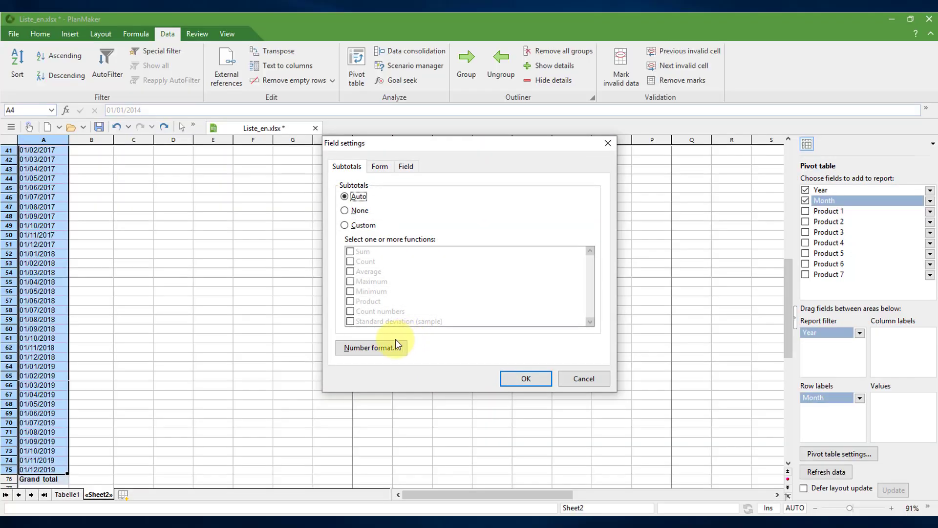
pyautogui.click(397, 345)
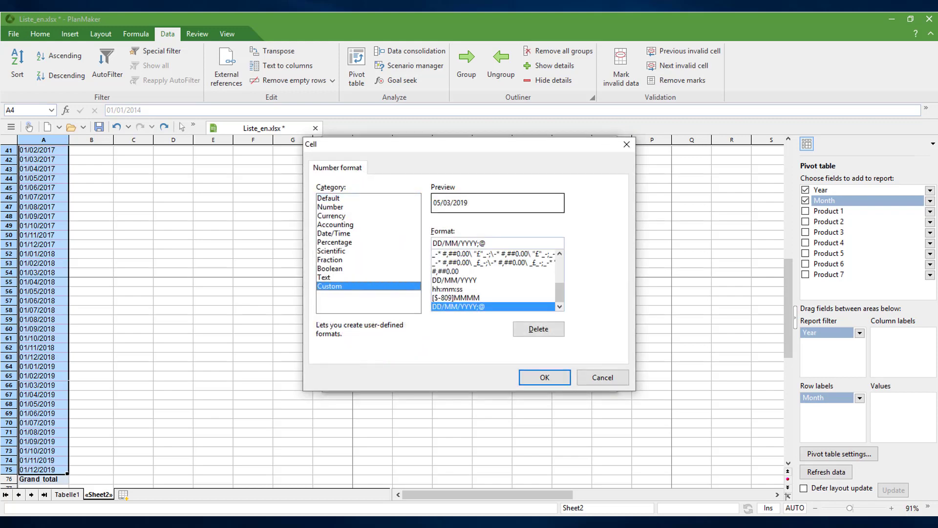
pyautogui.click(457, 298)
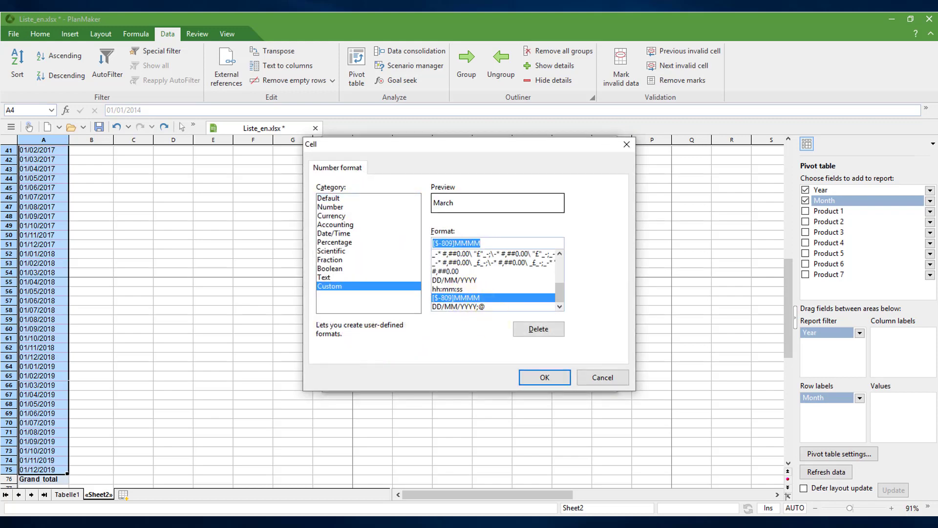
pyautogui.click(545, 378)
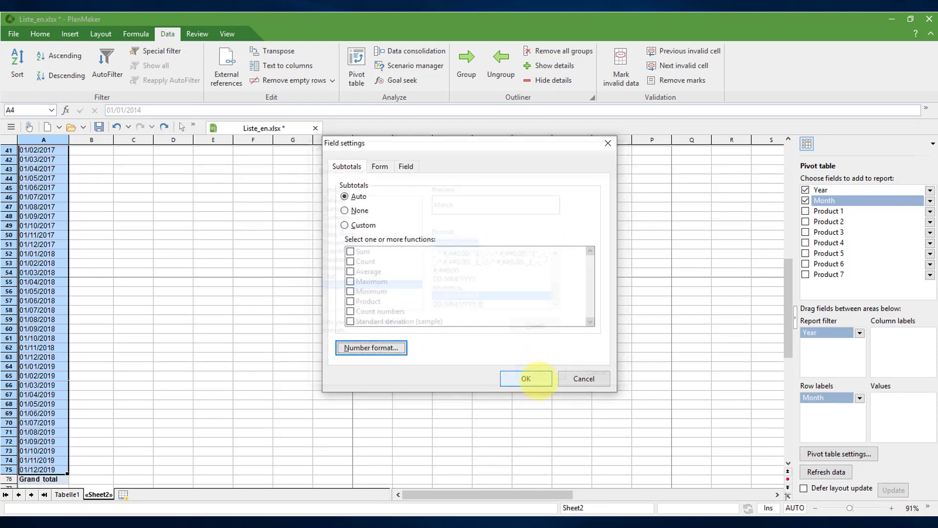
pyautogui.click(526, 378)
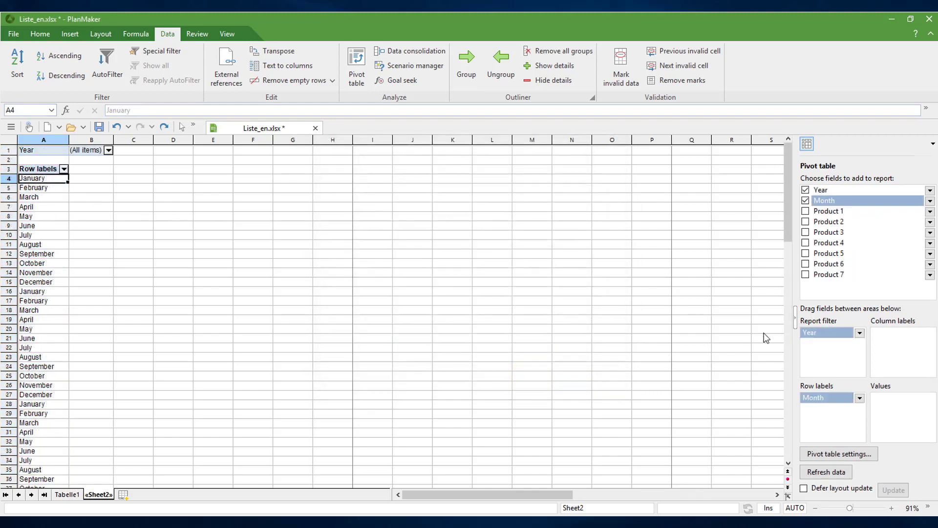
# - Add Sum of Product 1 through Product 7 as value columns in the pivot table
pyautogui.click(806, 211)
pyautogui.click(805, 221)
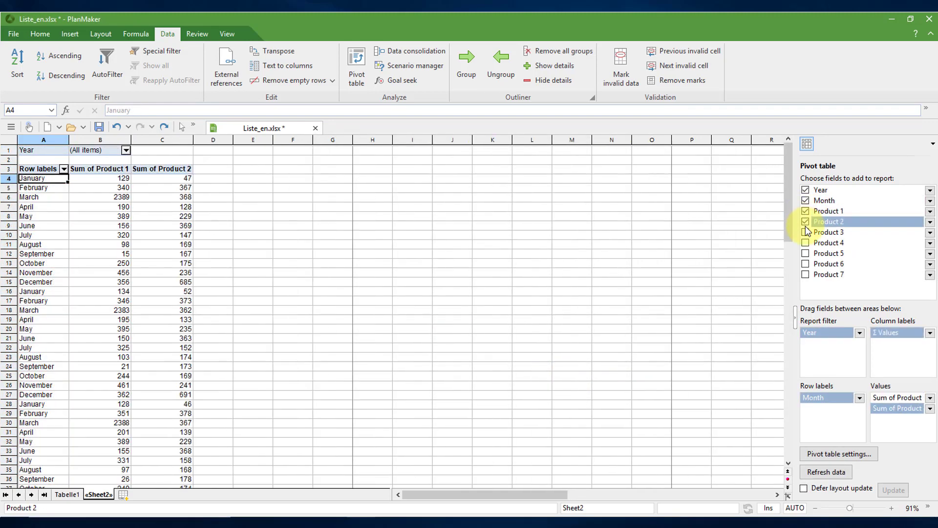
pyautogui.click(806, 233)
pyautogui.click(805, 243)
pyautogui.click(805, 253)
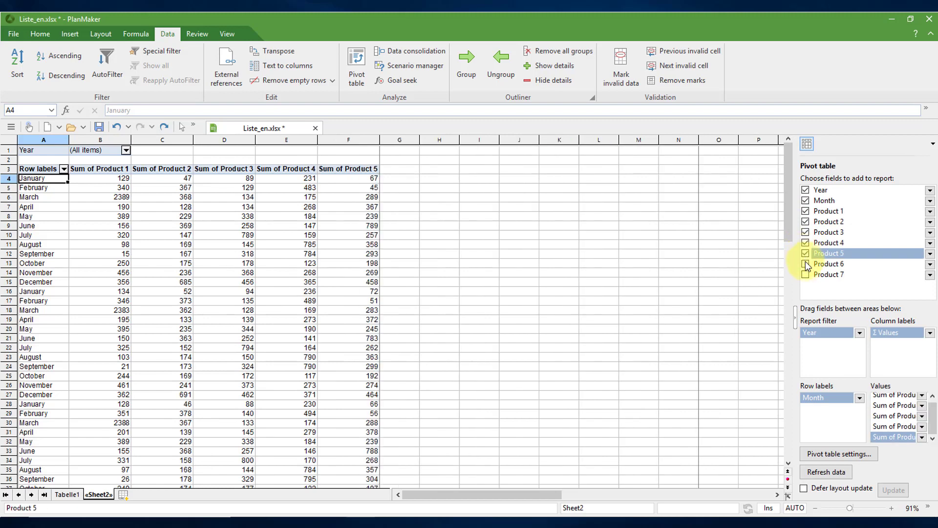
pyautogui.click(805, 264)
pyautogui.click(806, 274)
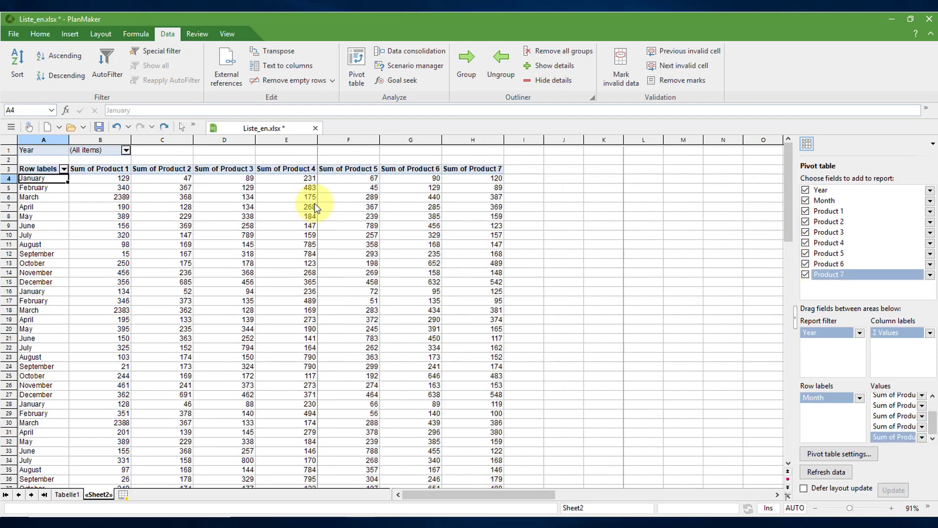
pyautogui.click(127, 152)
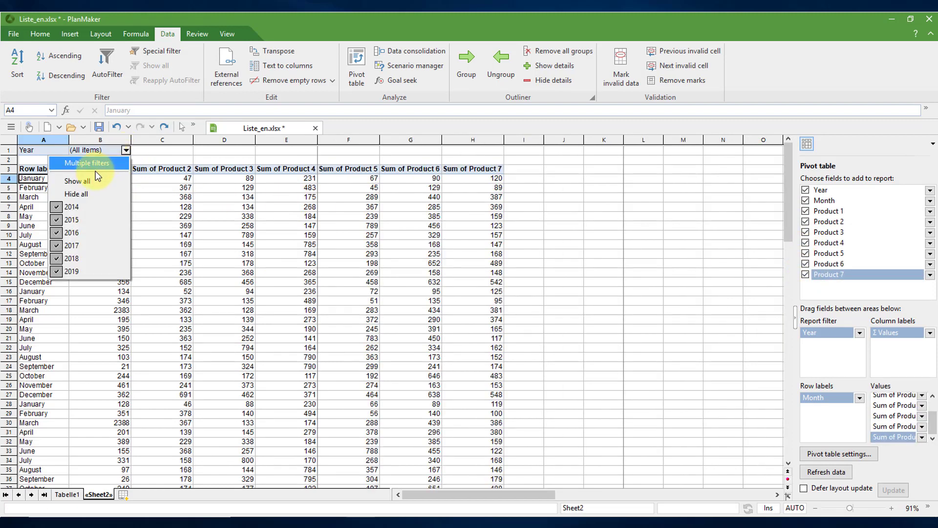
# - Try the Year filter: hide all years, show only 2018, then hide all again
pyautogui.click(80, 195)
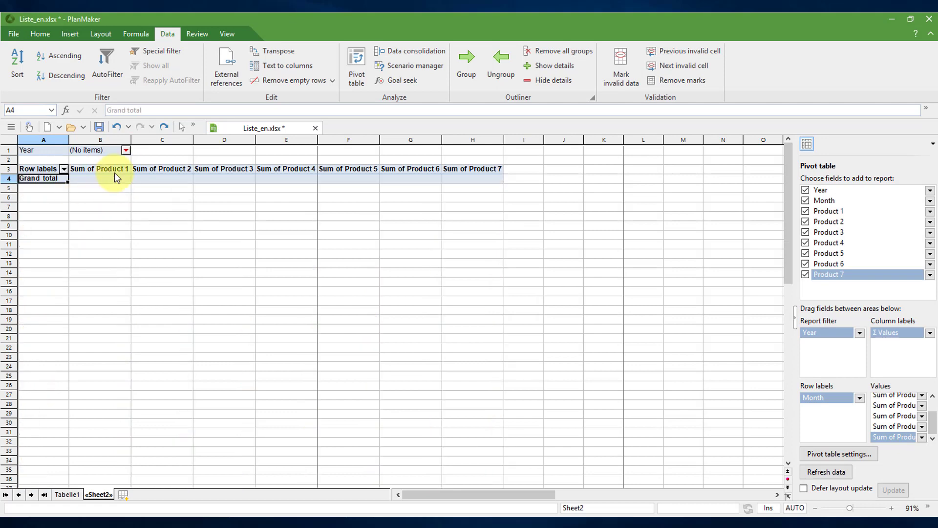
pyautogui.click(125, 151)
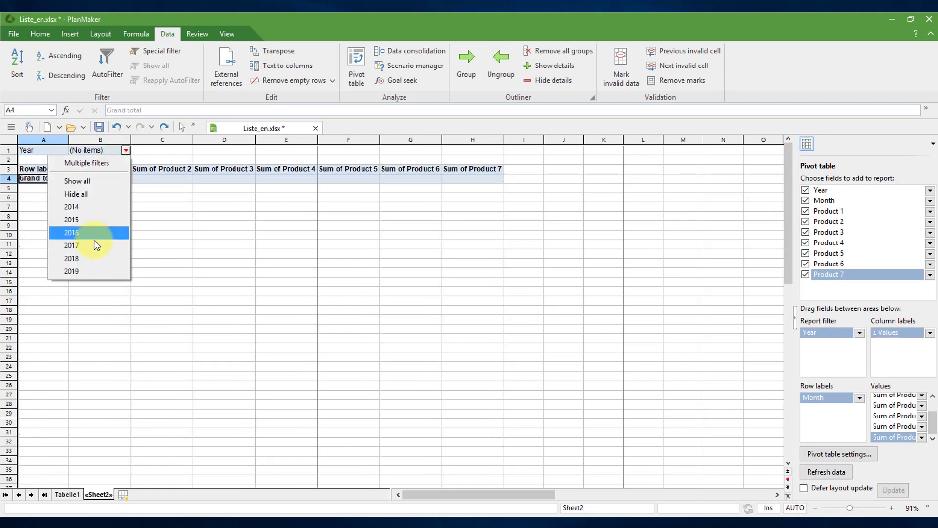
pyautogui.click(91, 258)
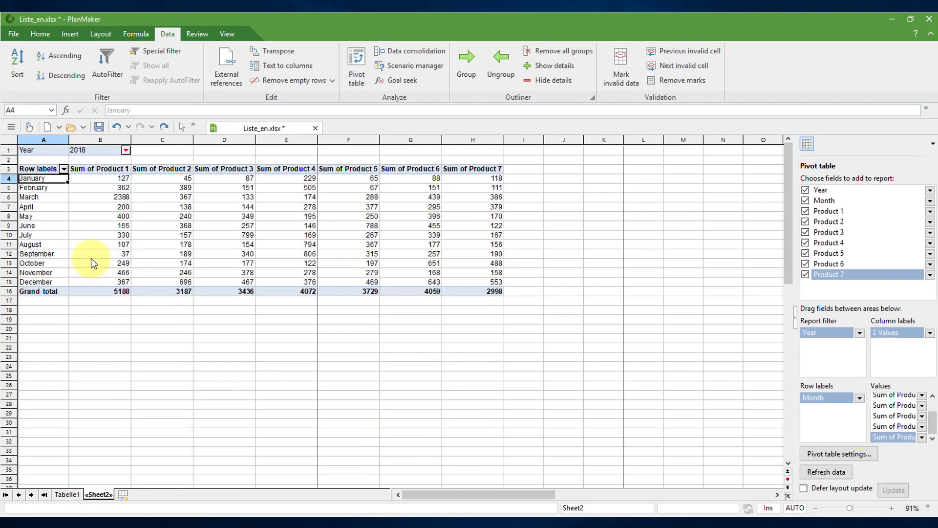
pyautogui.click(126, 150)
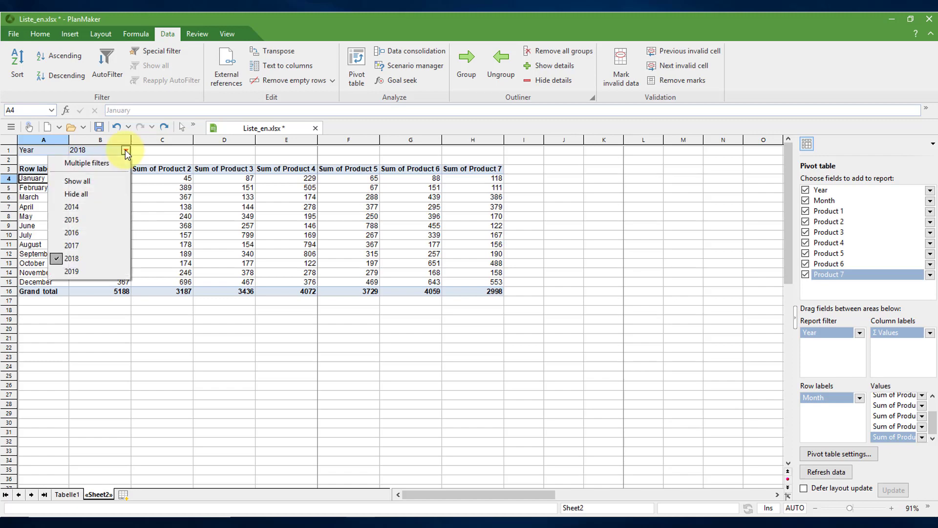
pyautogui.click(93, 194)
# - Filter the month rows with Date filter > Quarter > Quarter 1
pyautogui.click(64, 168)
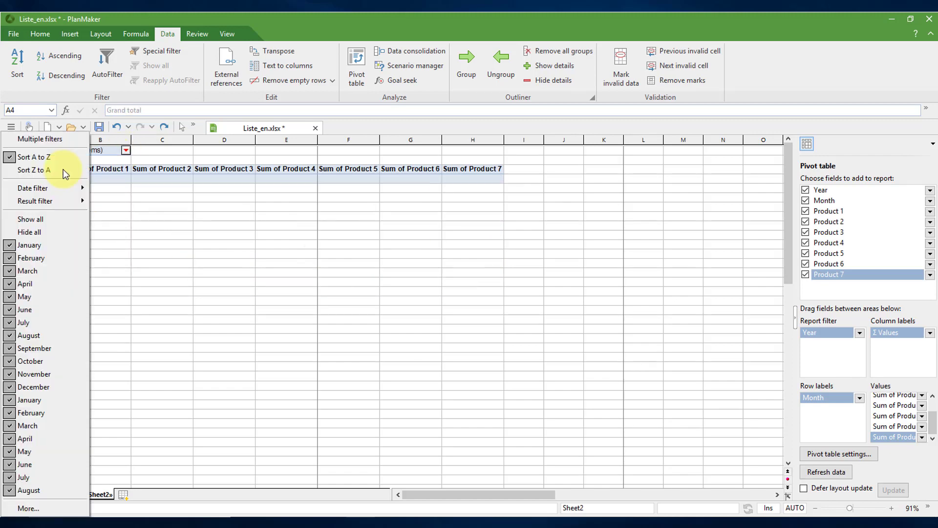
pyautogui.moveTo(54, 188)
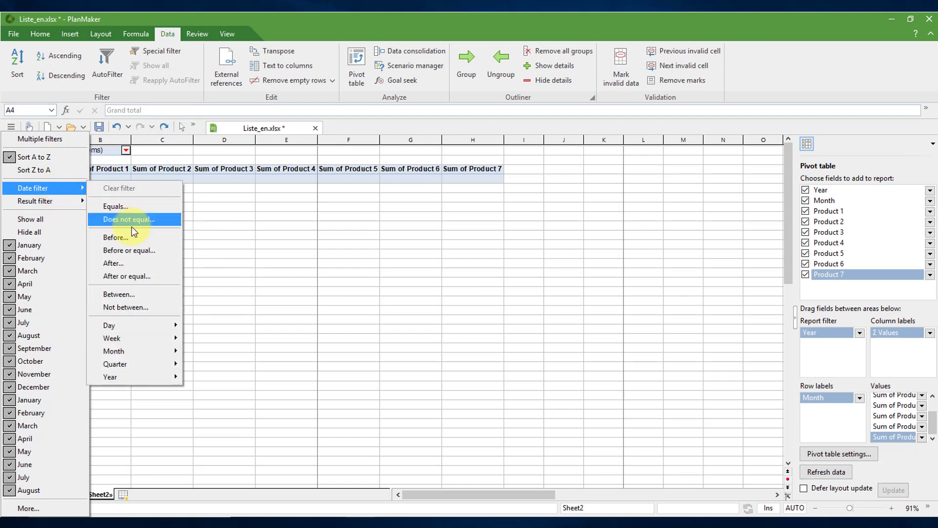
pyautogui.moveTo(126, 365)
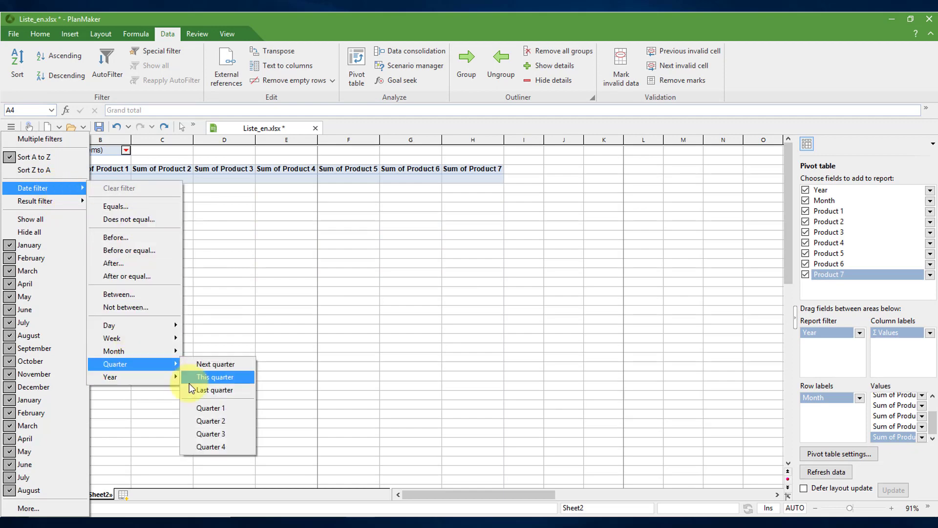
pyautogui.click(208, 411)
# - Set the Year filter to 2014, then 2014 plus 2018, then 2018 alone
pyautogui.click(126, 151)
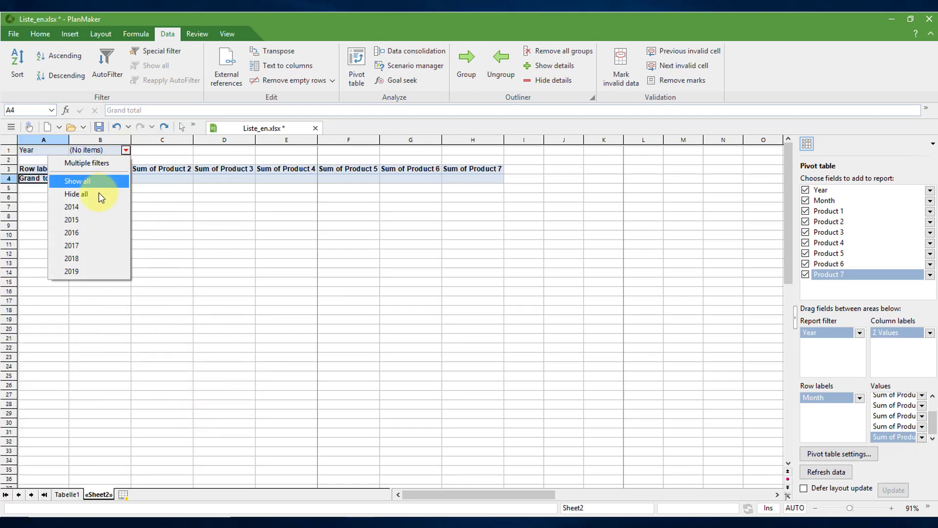
pyautogui.click(87, 206)
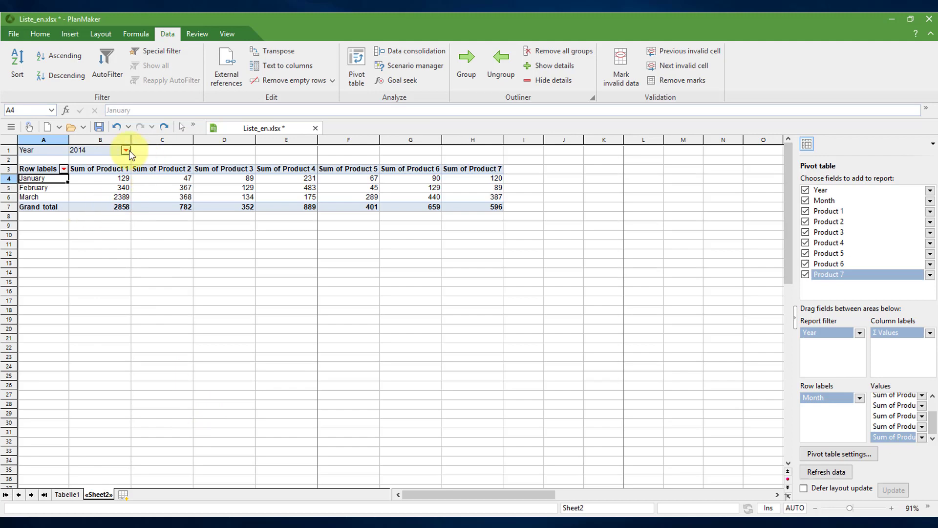
pyautogui.click(128, 151)
pyautogui.click(65, 161)
pyautogui.click(63, 233)
pyautogui.click(81, 259)
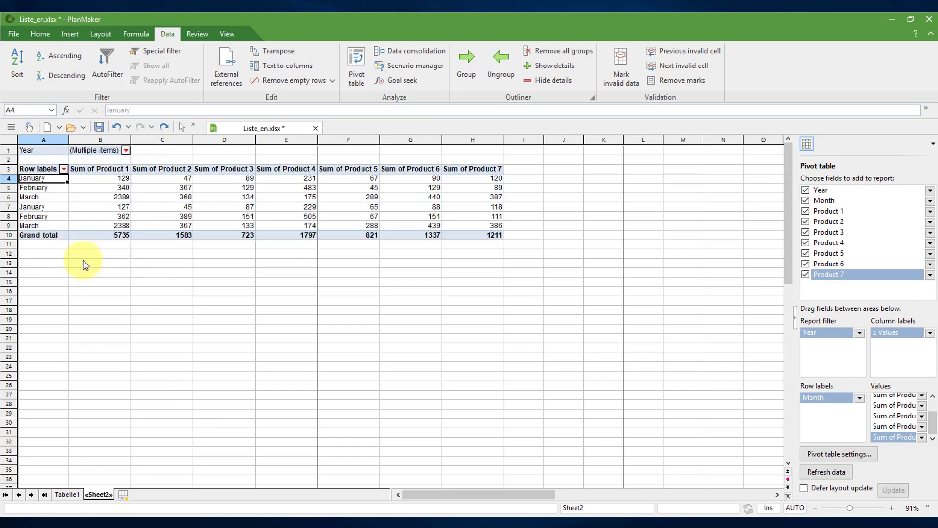
pyautogui.click(126, 151)
pyautogui.click(78, 205)
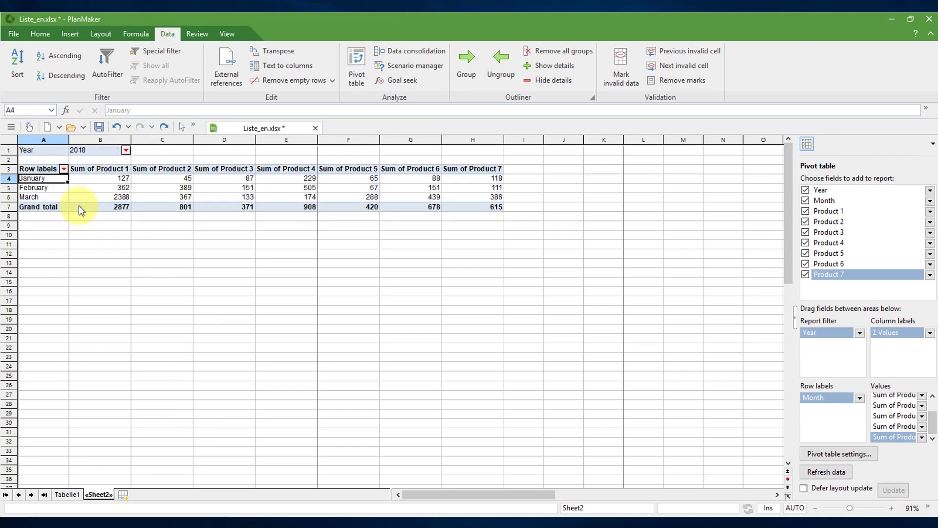
# - Clear the quarter filter so 2018 lists January to December
pyautogui.click(63, 169)
pyautogui.moveTo(68, 188)
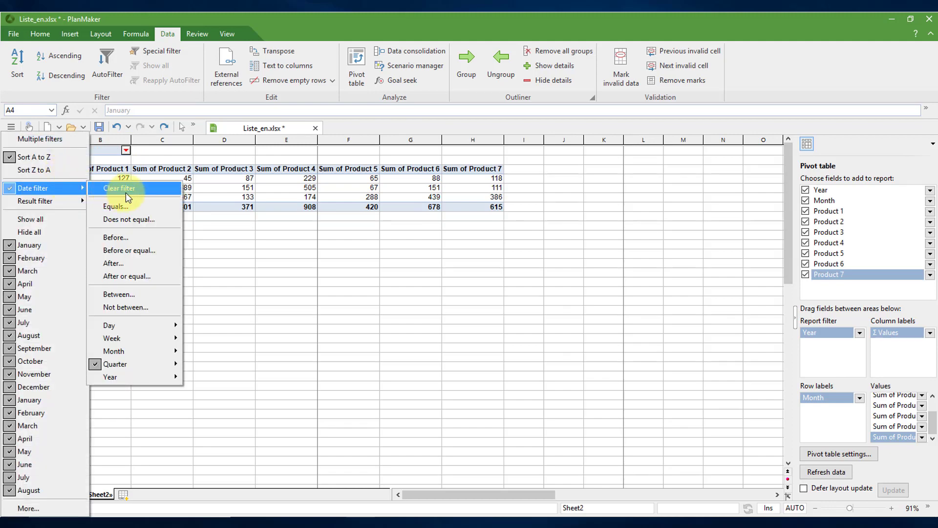
pyautogui.click(126, 190)
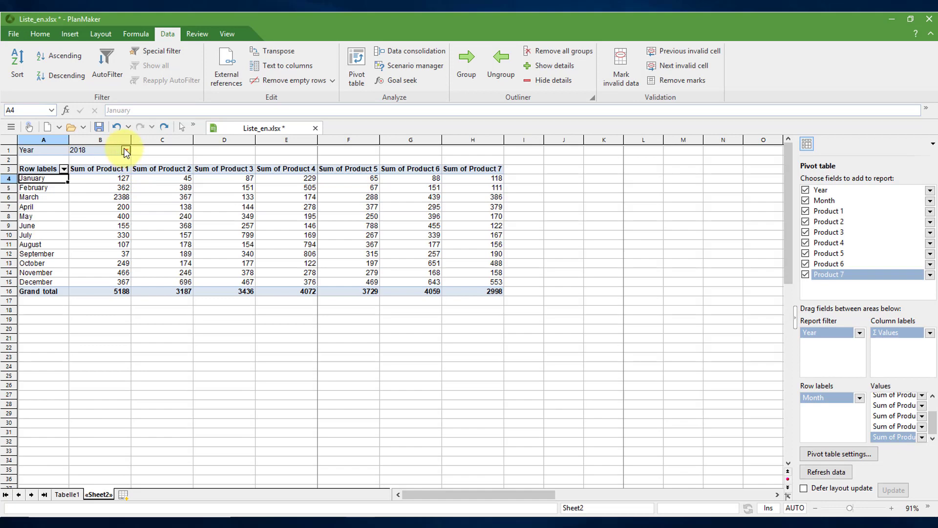
pyautogui.click(126, 152)
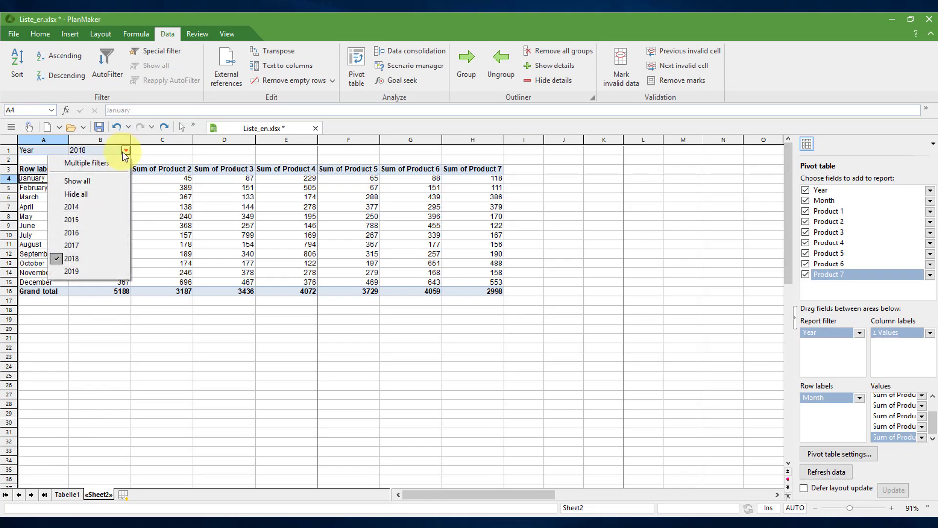
# - Show all years in the Year filter and check the Product 1 grand total of 30921
pyautogui.click(75, 182)
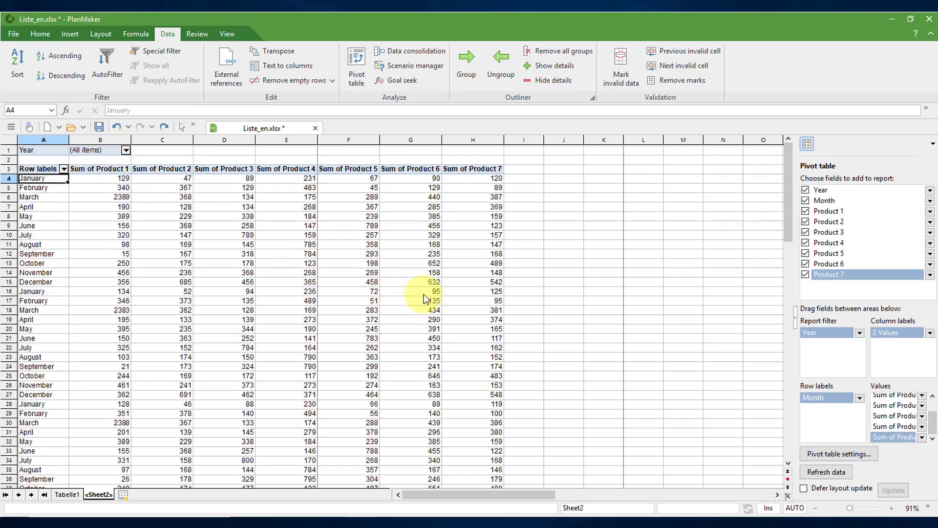
pyautogui.scroll(-11, 418, 298)
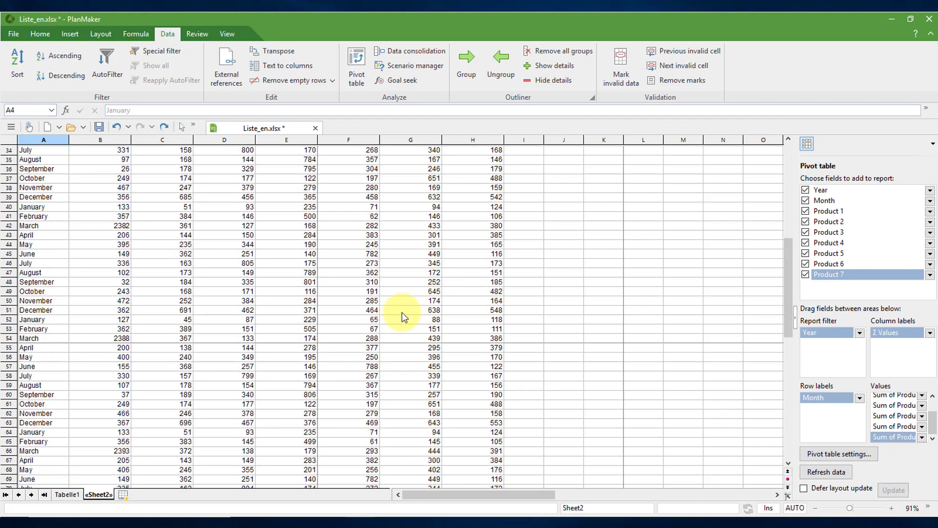
pyautogui.scroll(-6, 402, 317)
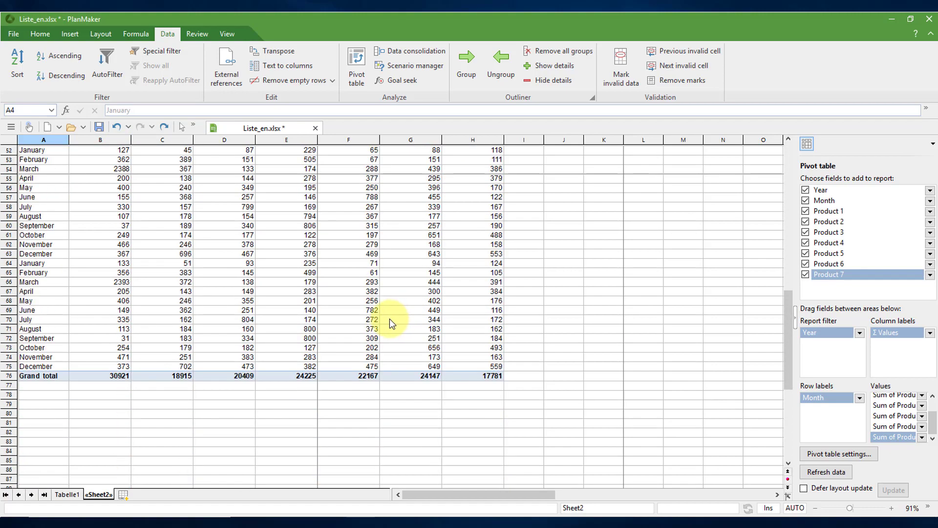
pyautogui.scroll(17, 389, 319)
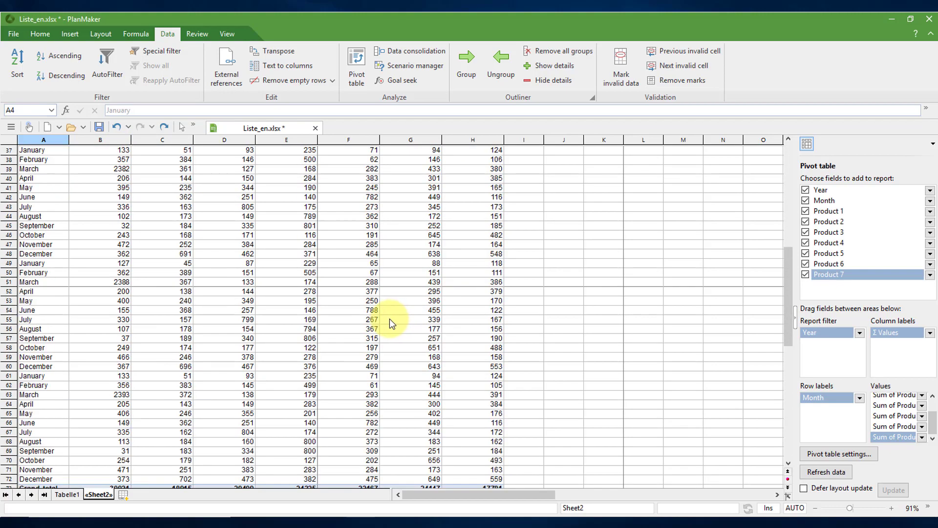